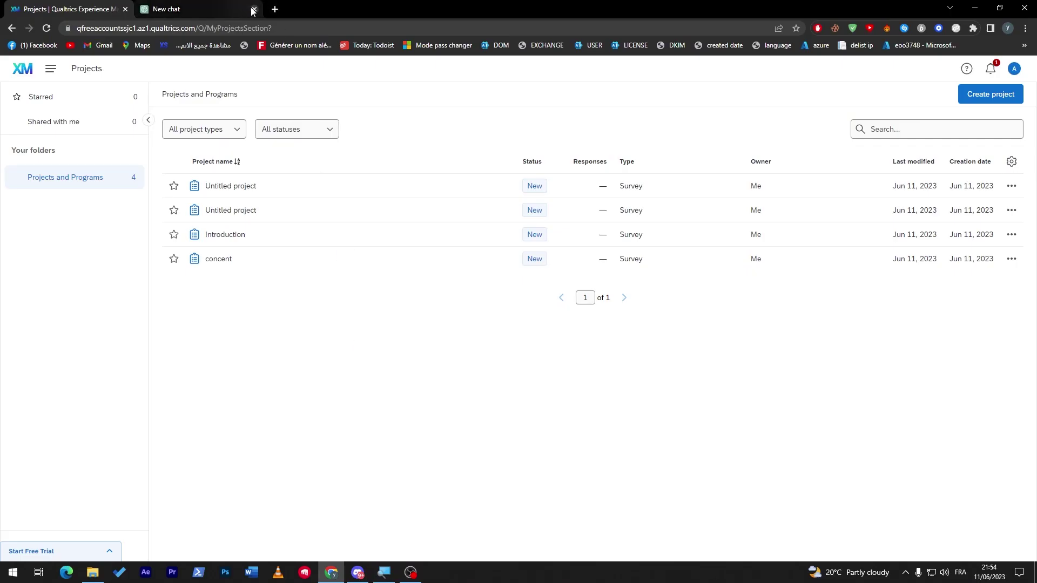
Close the extra 'New chat' browser tab and bring up the Create a project catalog
click(254, 9)
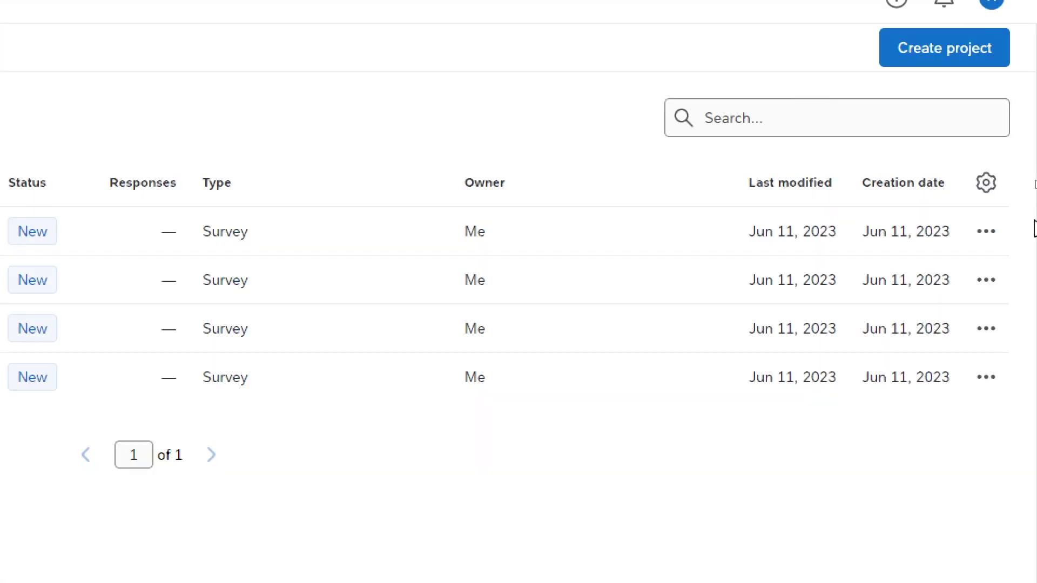
click(935, 157)
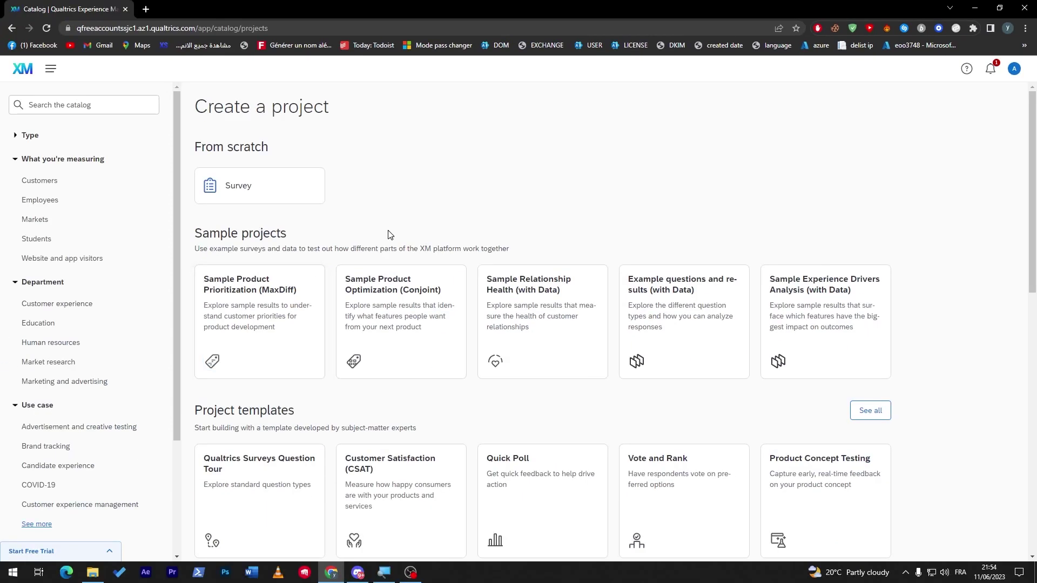
Create a blank from-scratch survey project named 'Collegue'
click(243, 185)
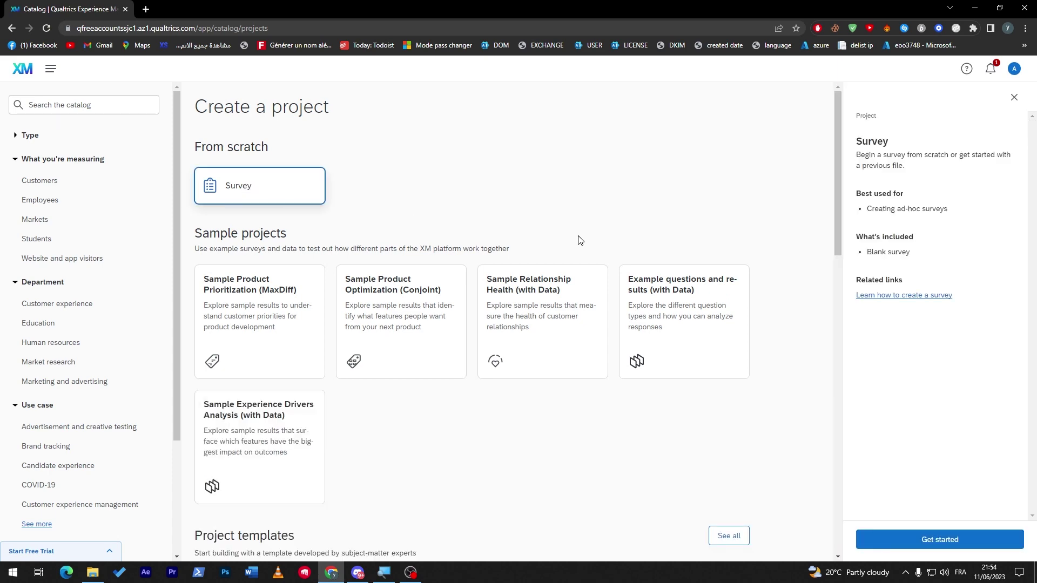
drag(864, 194, 905, 189)
click(966, 285)
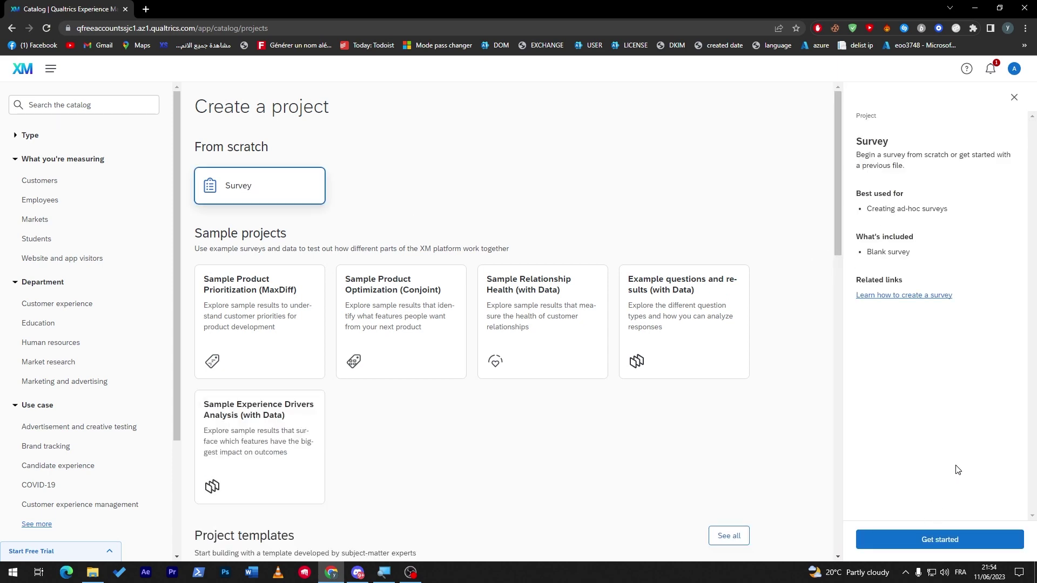
click(982, 539)
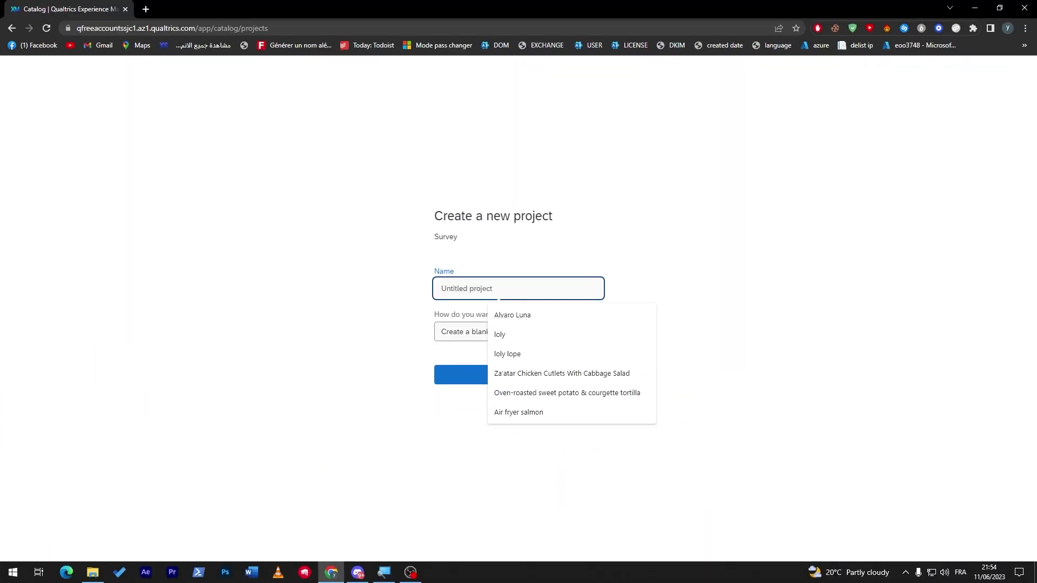
text(Collegue)
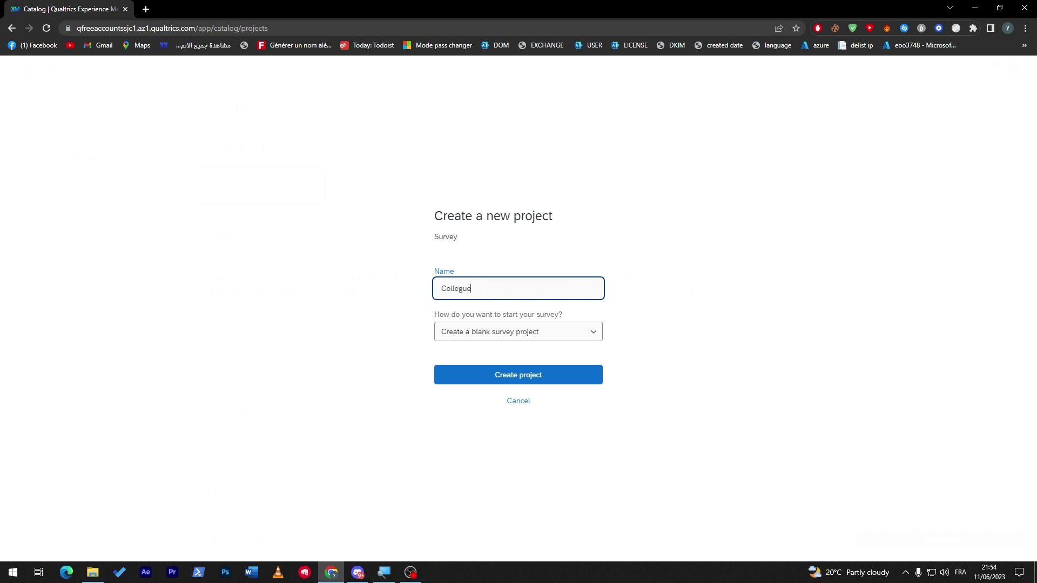
click(511, 375)
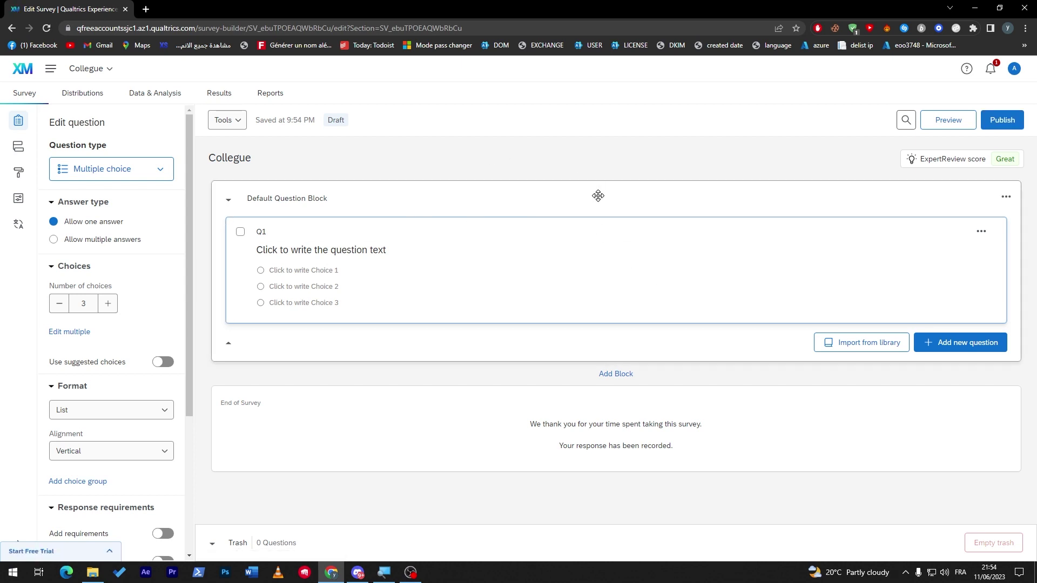
Glance at the project dropdown, select the Default Question Block, and show the survey Tools list
click(108, 69)
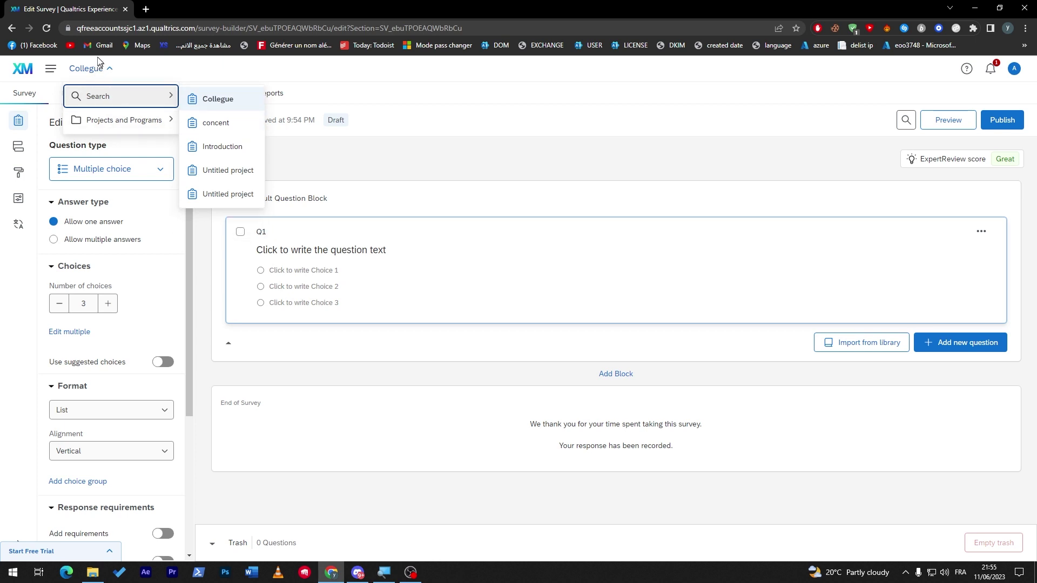
click(380, 184)
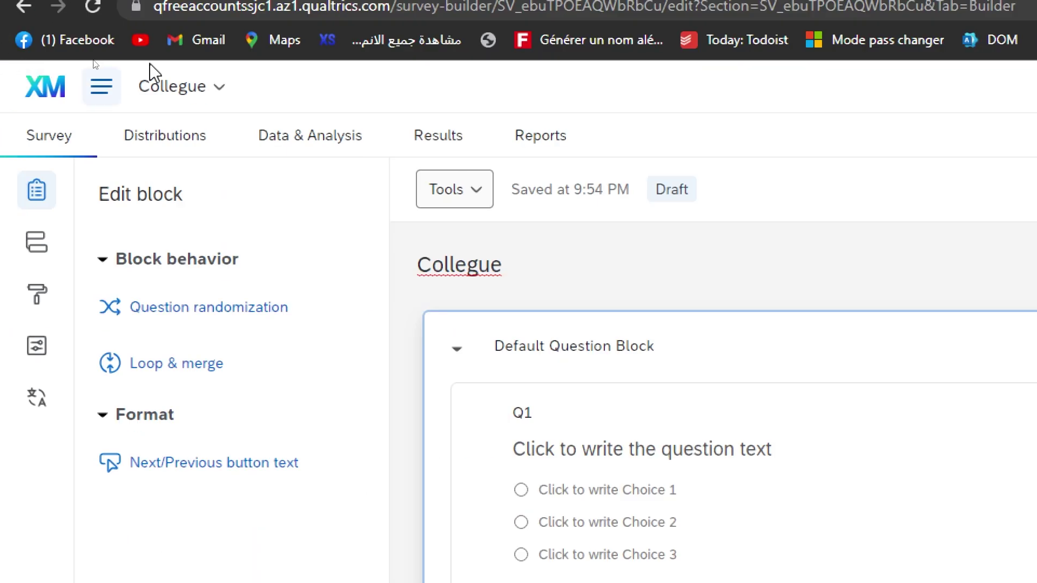
click(464, 194)
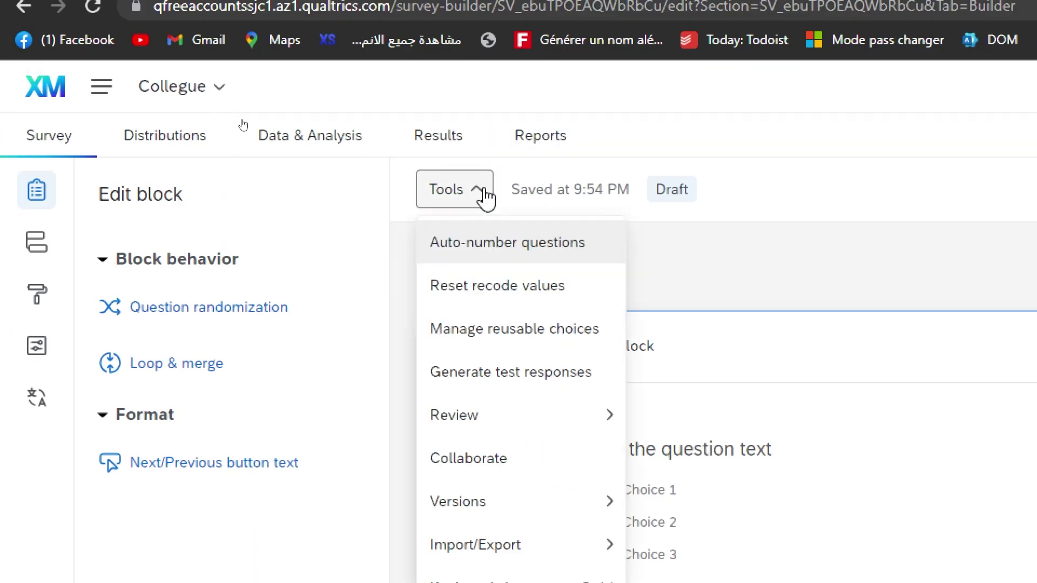
click(478, 471)
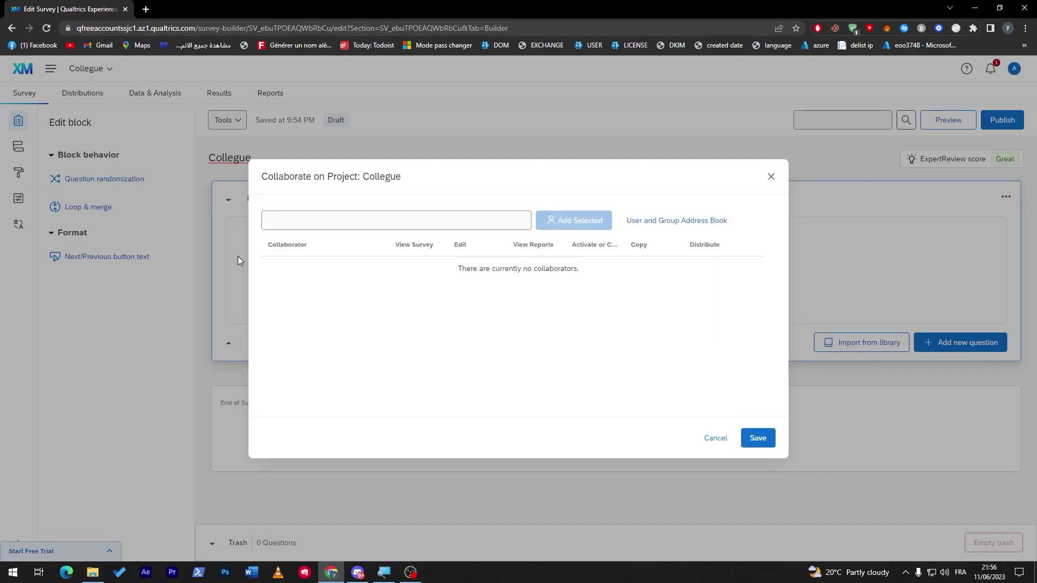
click(385, 232)
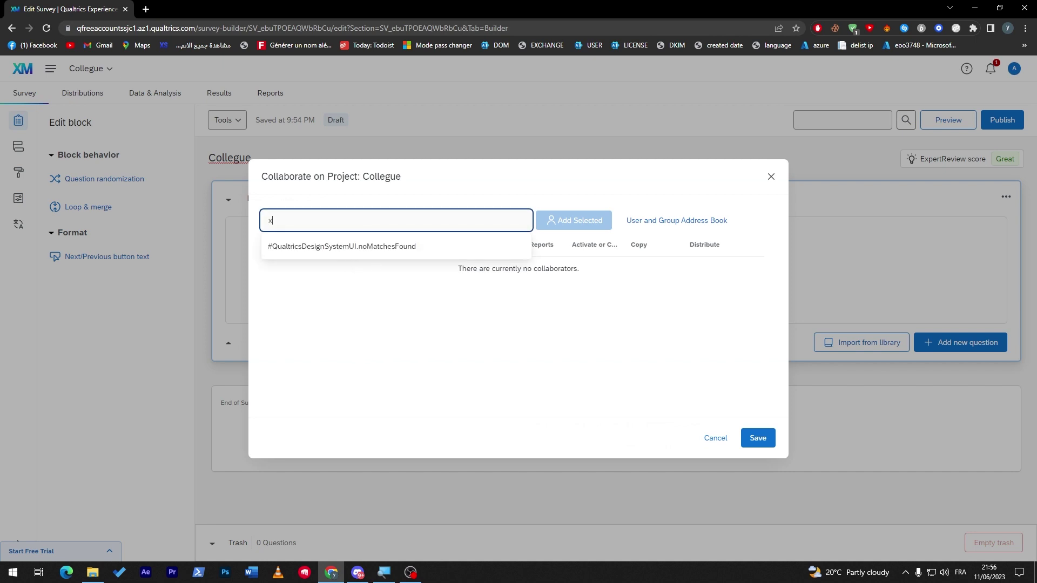
click(560, 362)
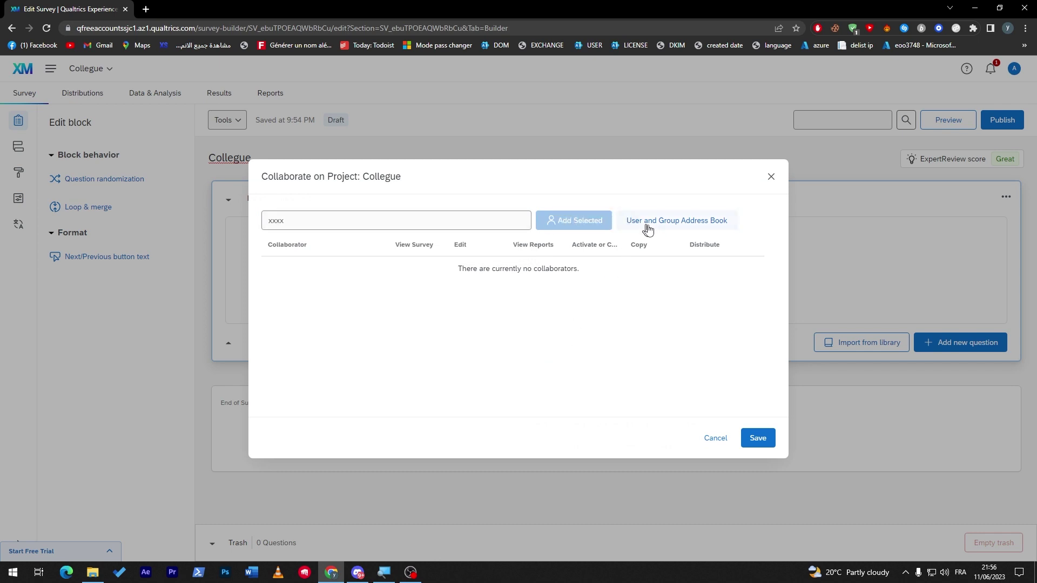
click(675, 221)
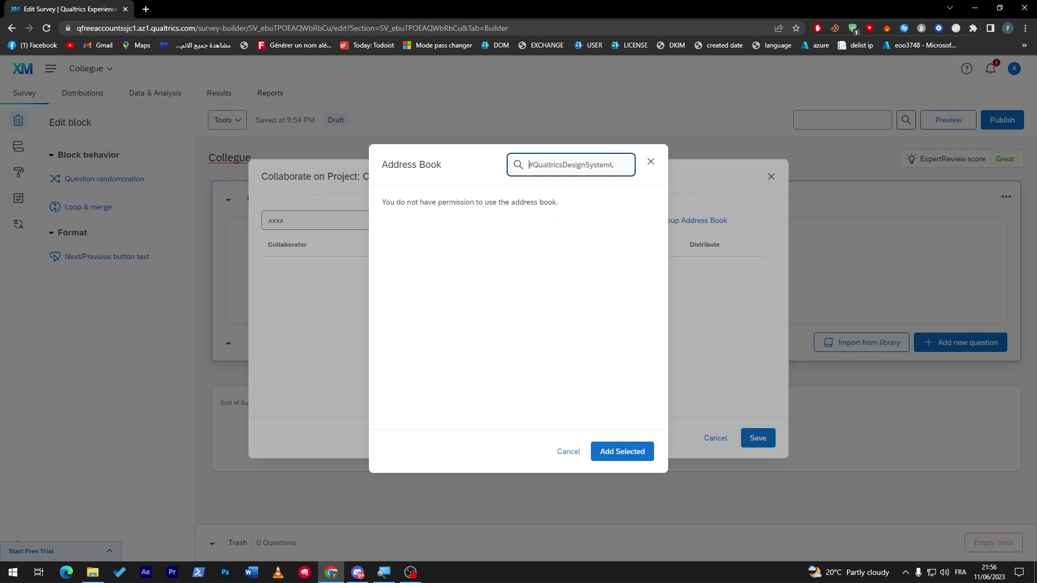
click(651, 162)
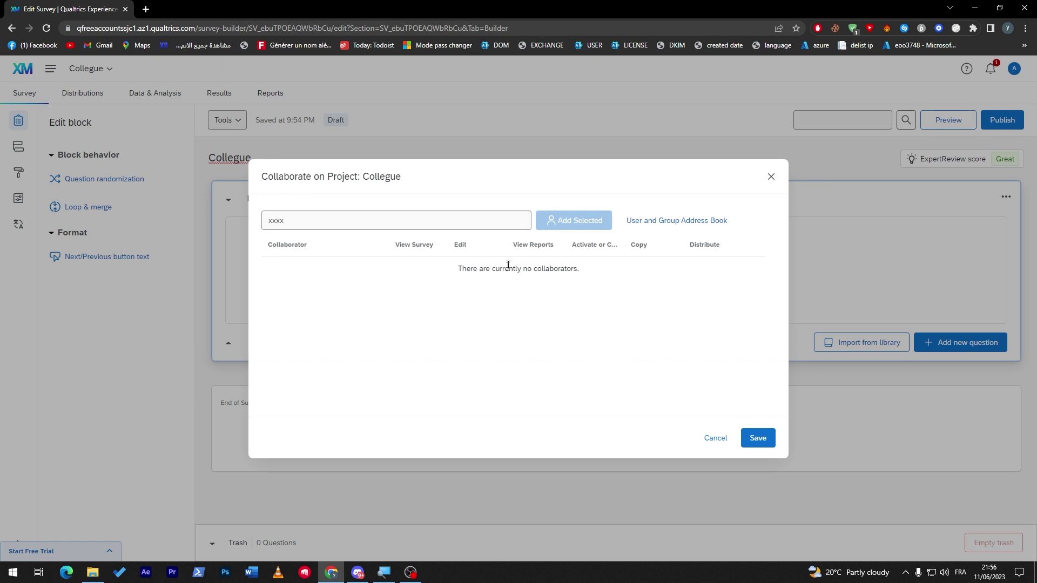
click(752, 441)
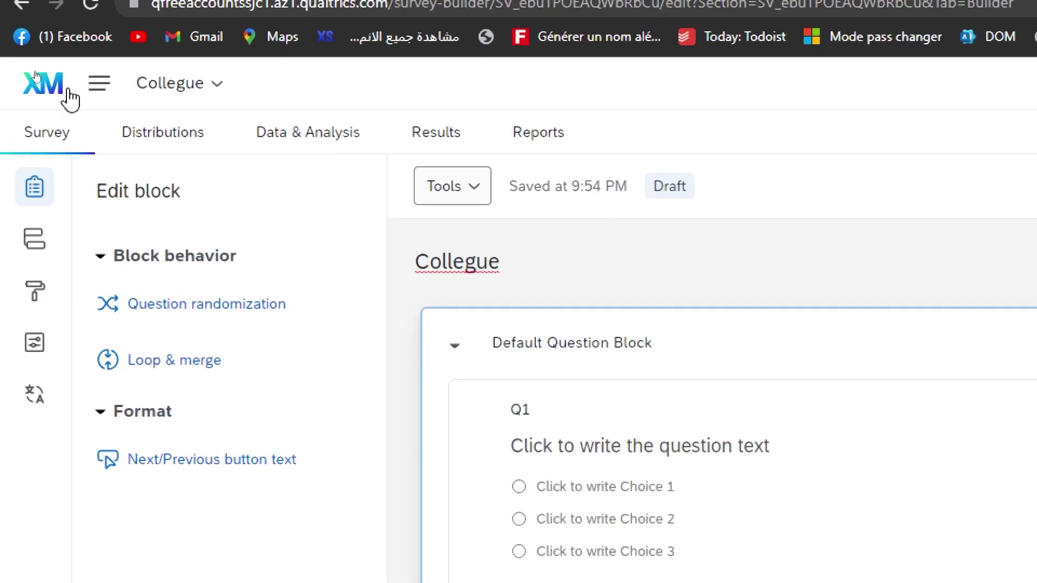
Check the empty Shared with me folder and dismiss the Enter Collaboration Code prompt
click(43, 84)
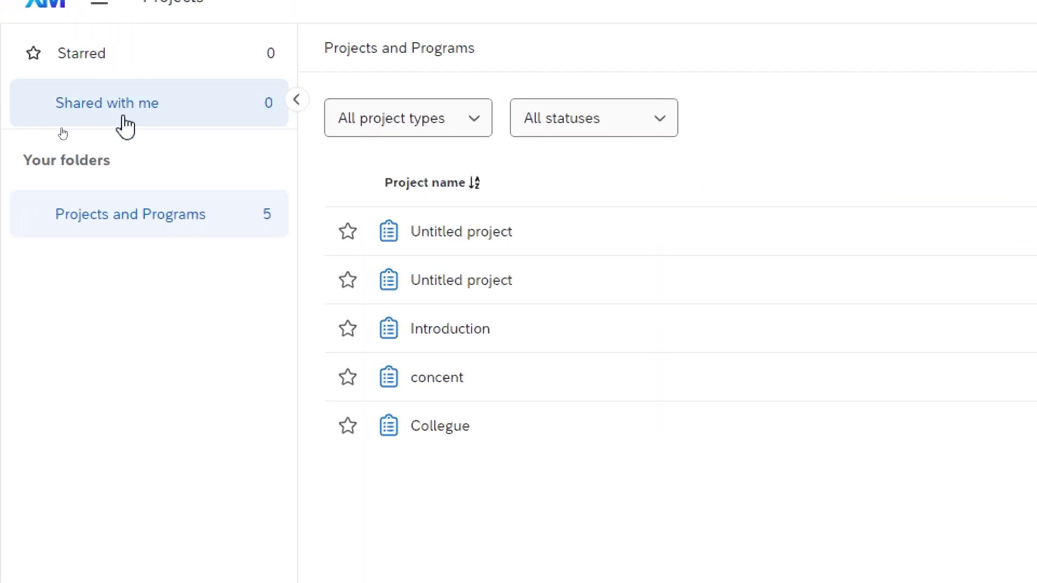
click(126, 127)
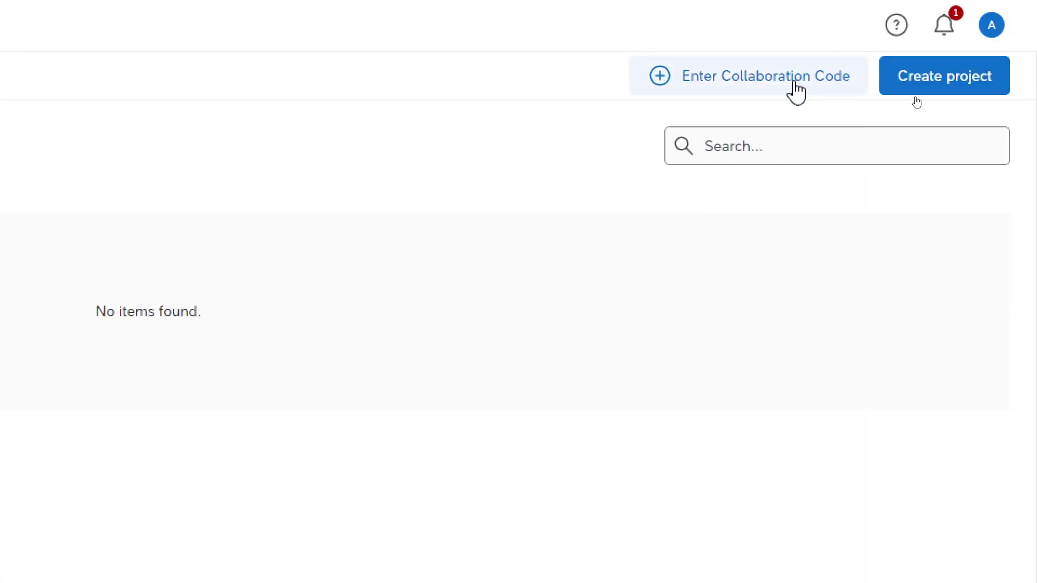
click(795, 84)
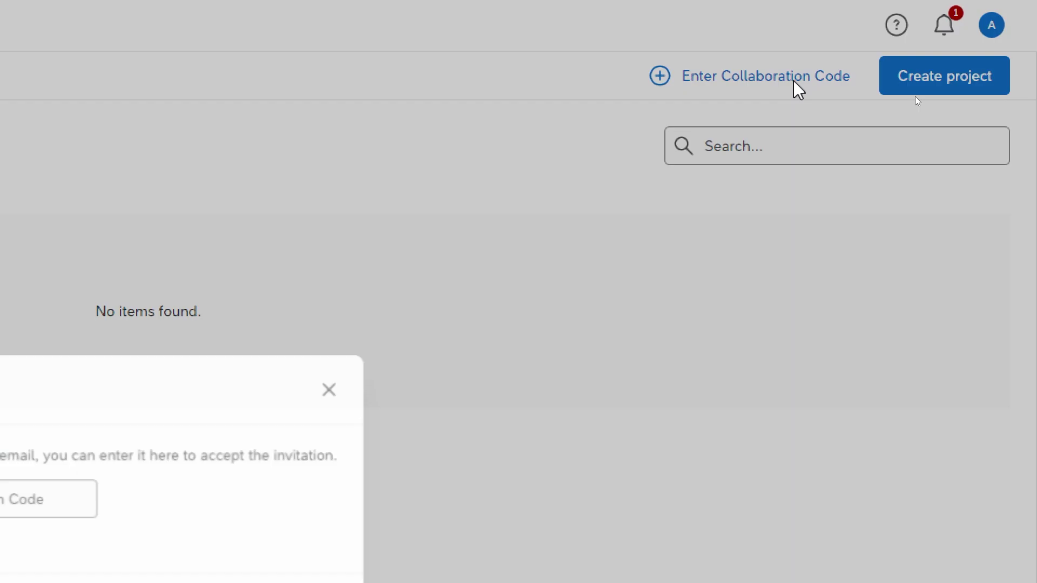
click(537, 305)
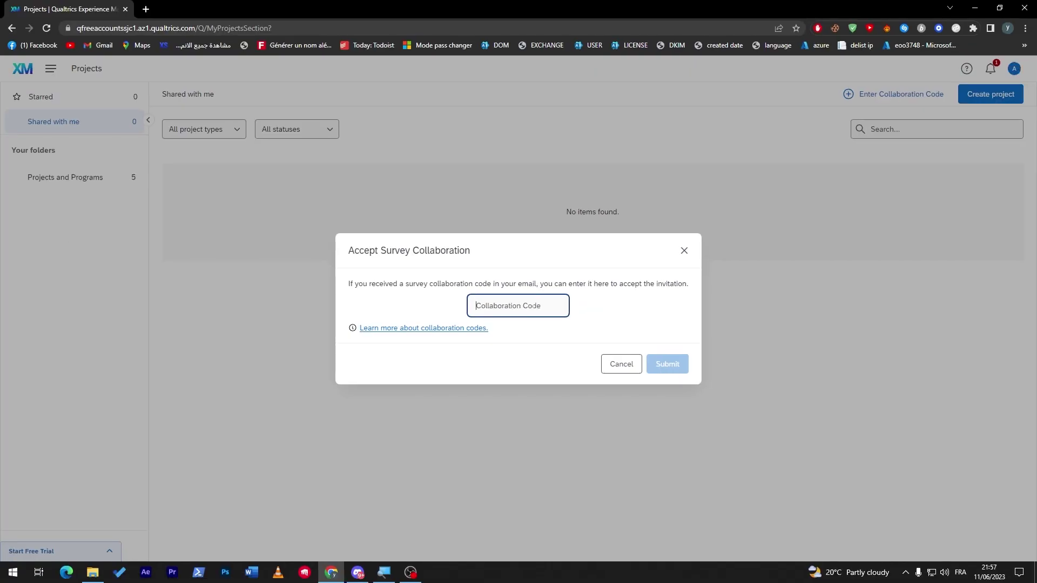
click(684, 250)
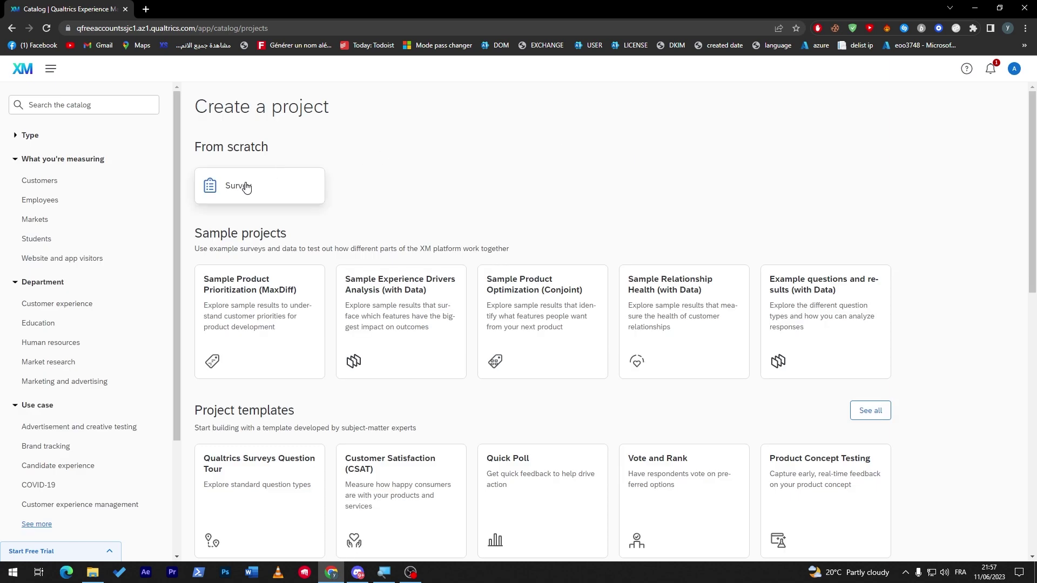
Create a blank survey named 'rtreter' and bring up its Collaborate settings from Tools
click(247, 187)
click(940, 540)
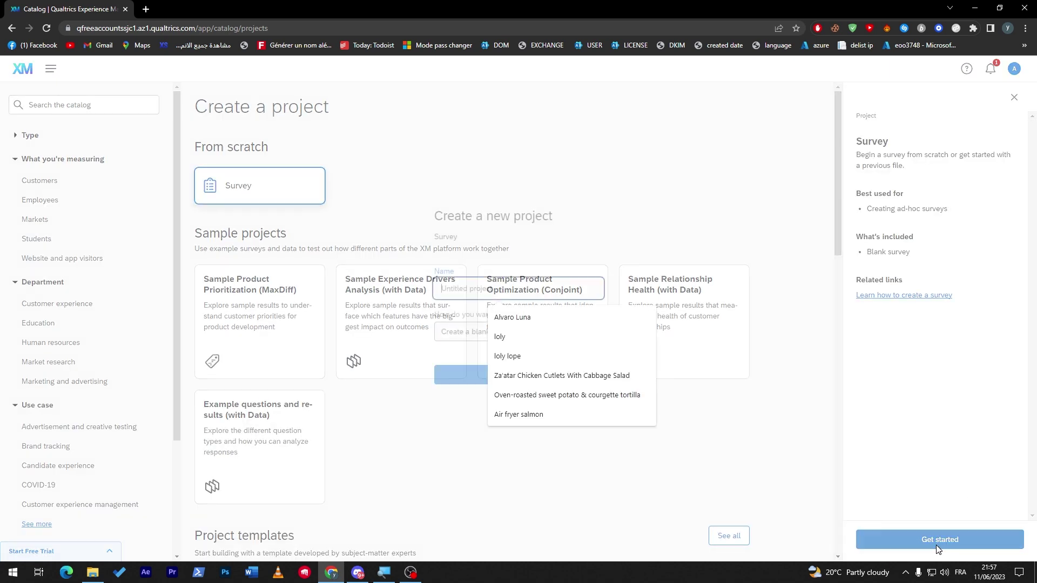
click(486, 292)
text(rtreter)
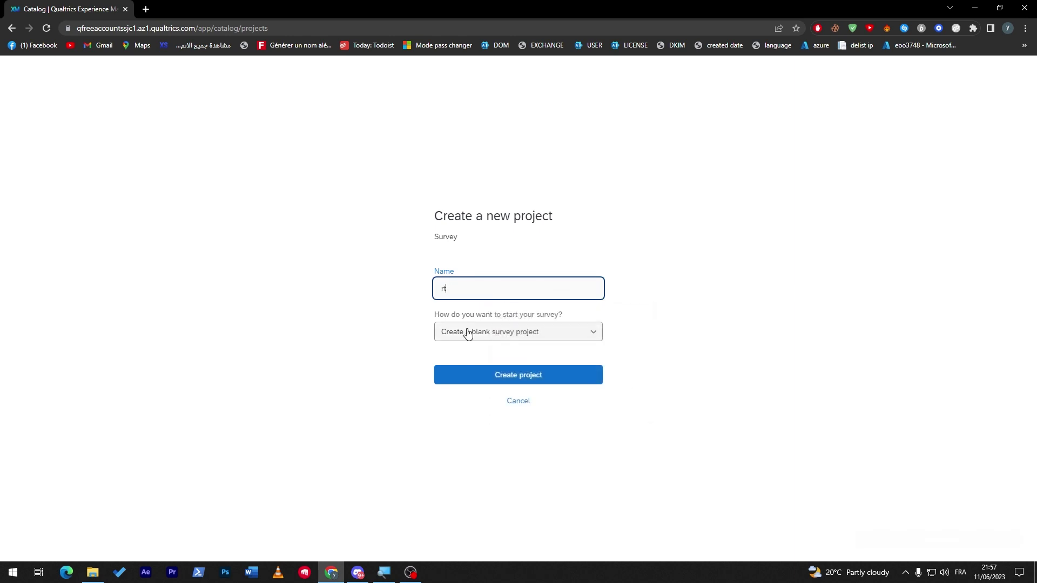
click(465, 373)
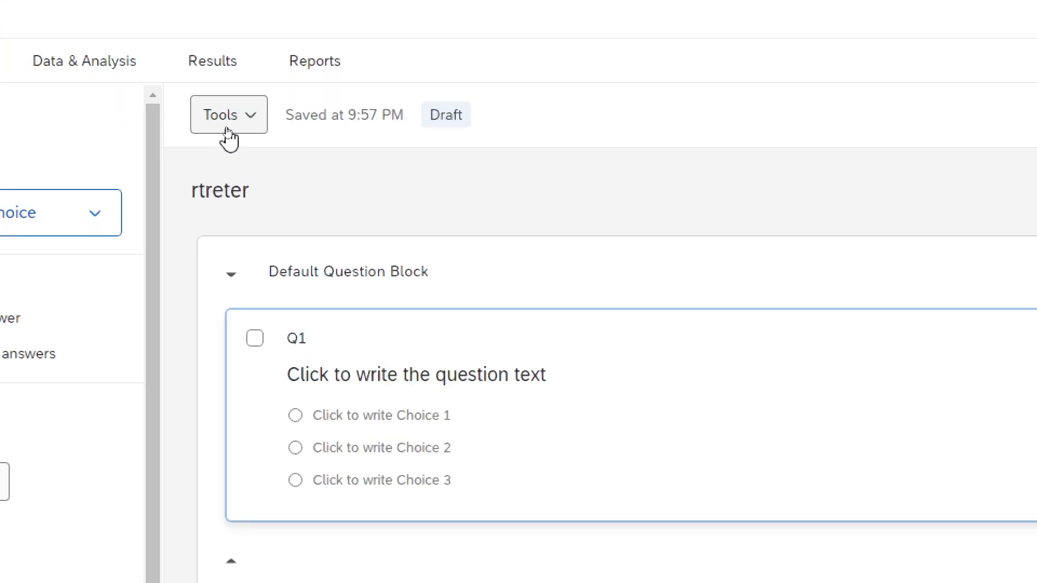
click(227, 124)
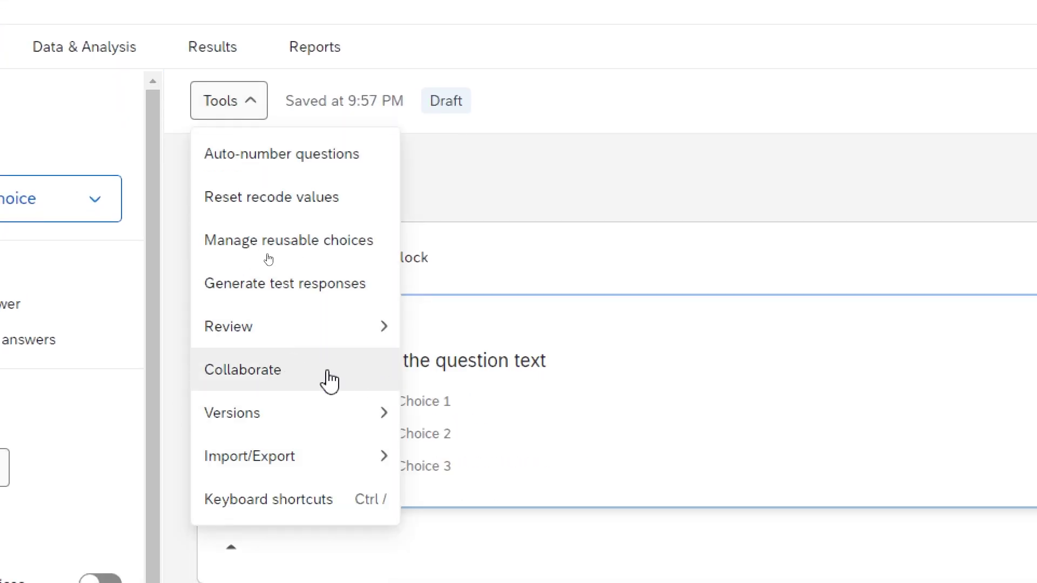
click(273, 382)
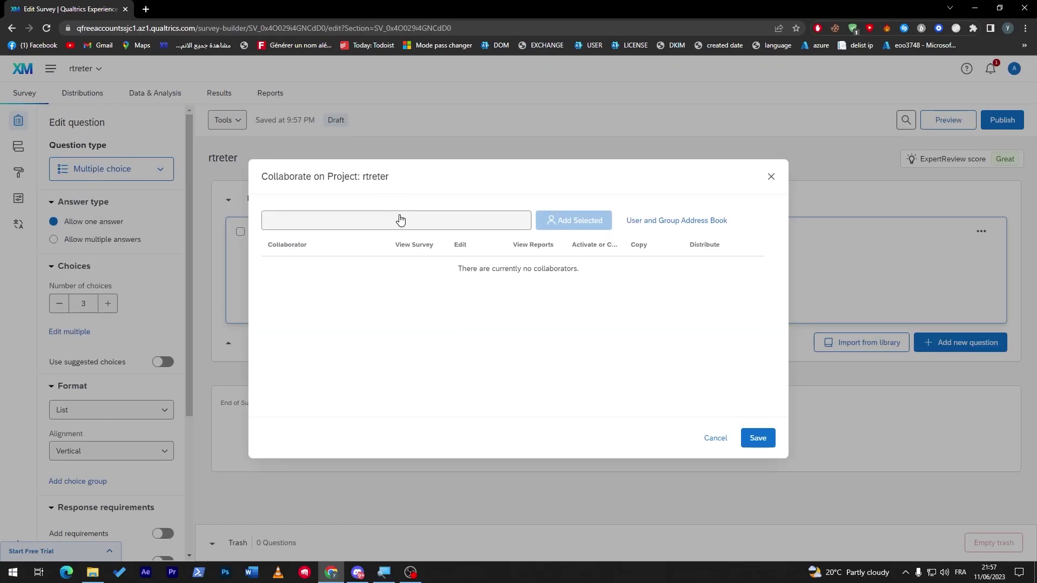
Try the collaborator search, close the Collaborate dialog, and leave the editor through the account menu
click(369, 224)
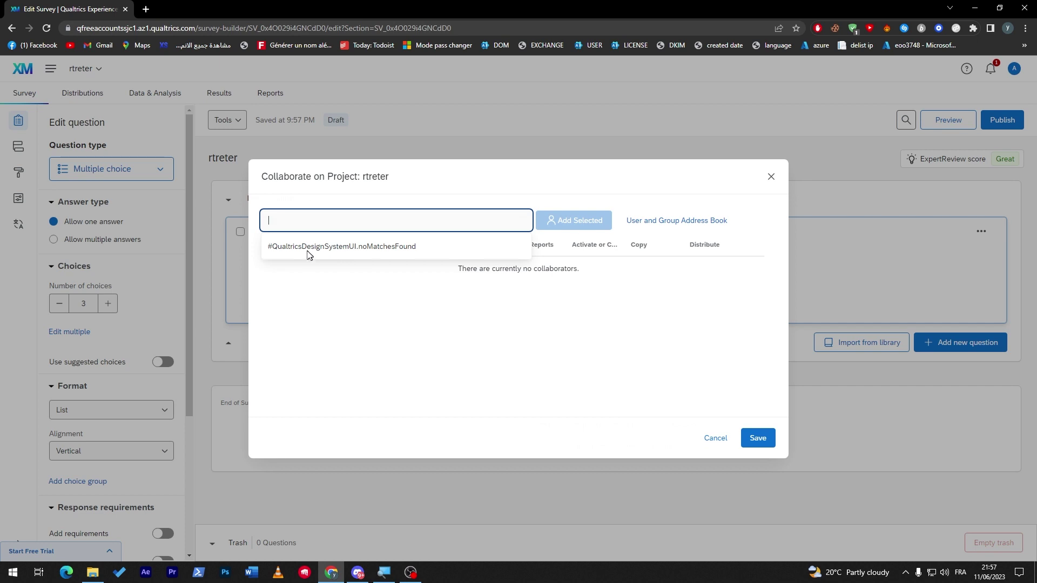
click(439, 187)
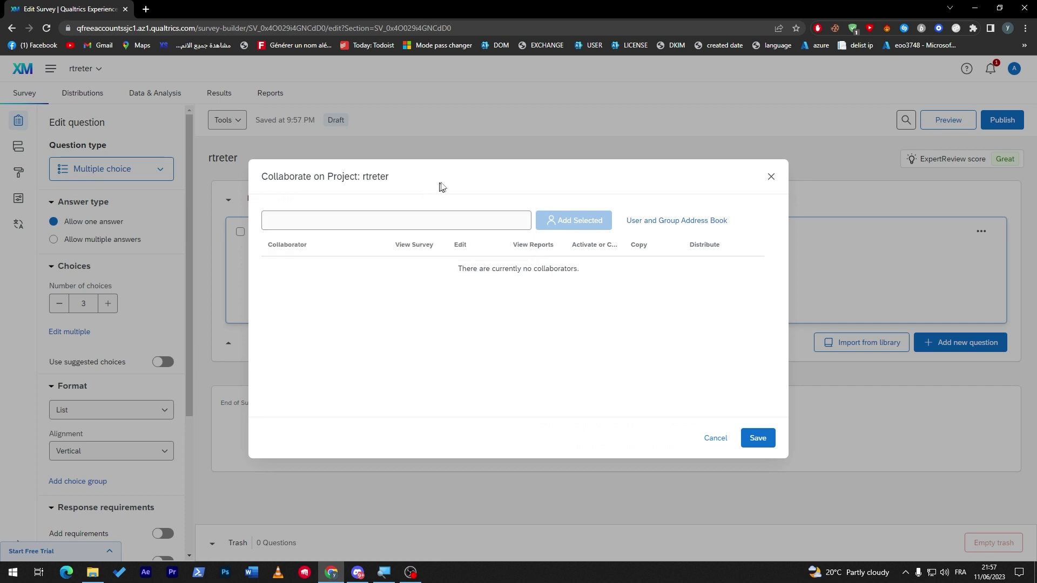
click(770, 176)
click(1014, 69)
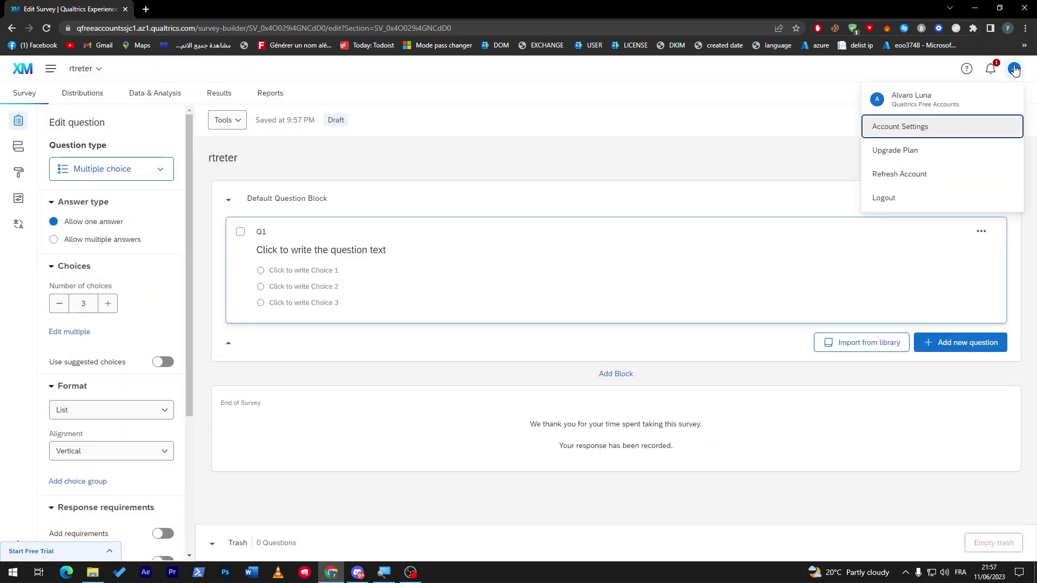
drag(923, 96, 897, 96)
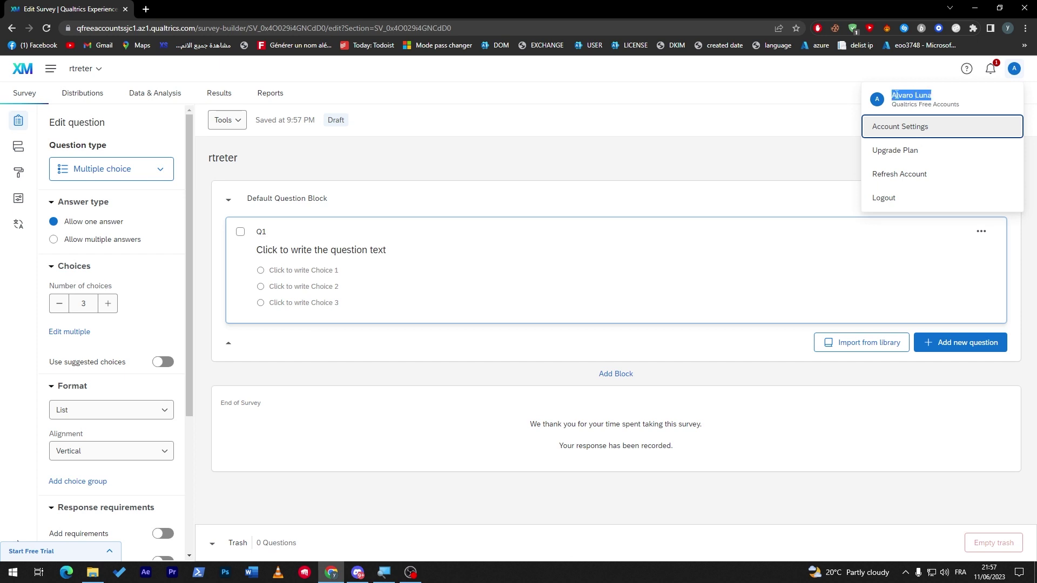
click(899, 124)
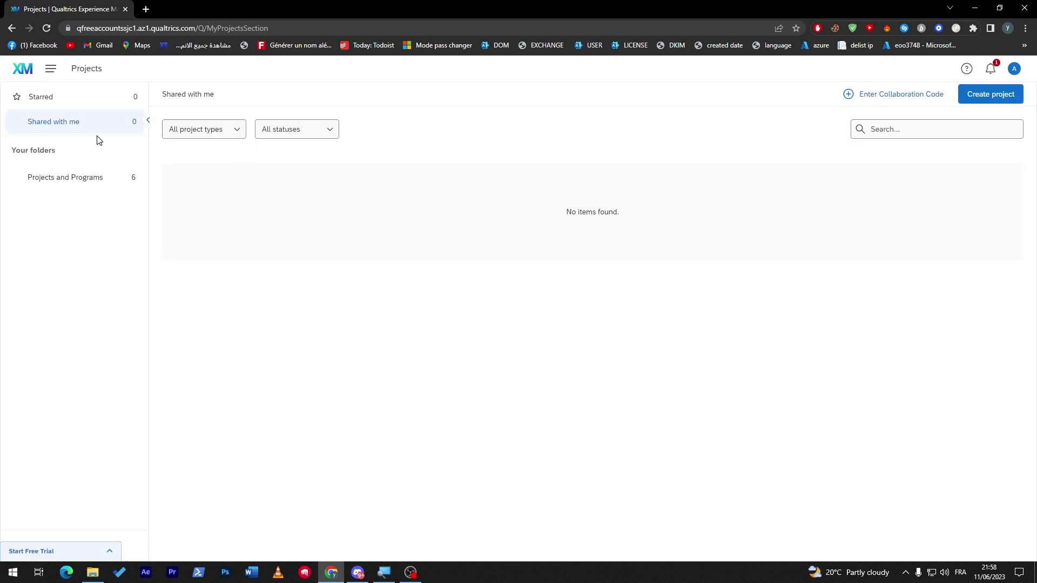
View the six projects in Projects and Programs, then go to the Upgrade Plan pricing page
click(99, 176)
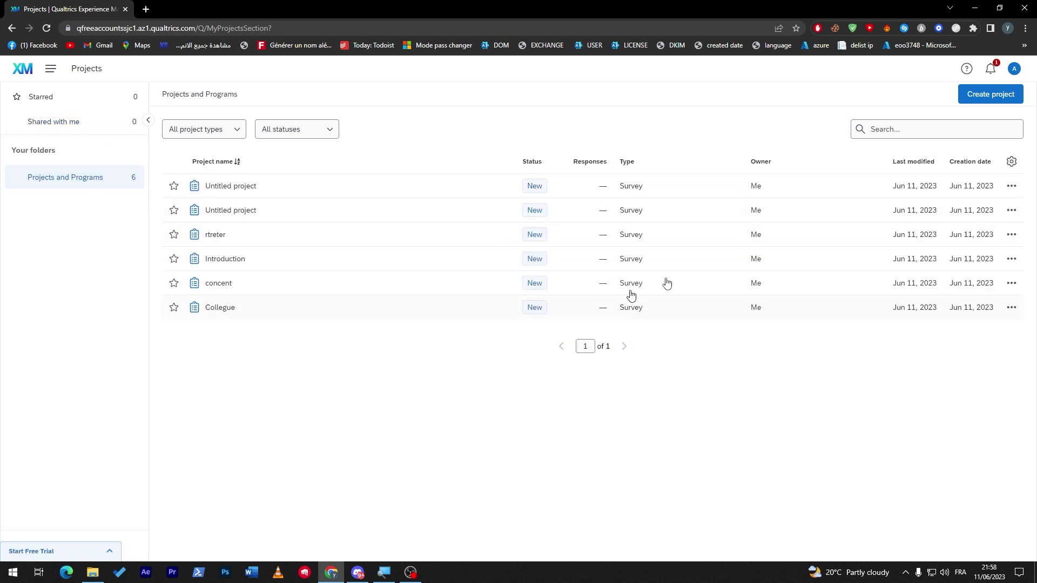
click(1013, 70)
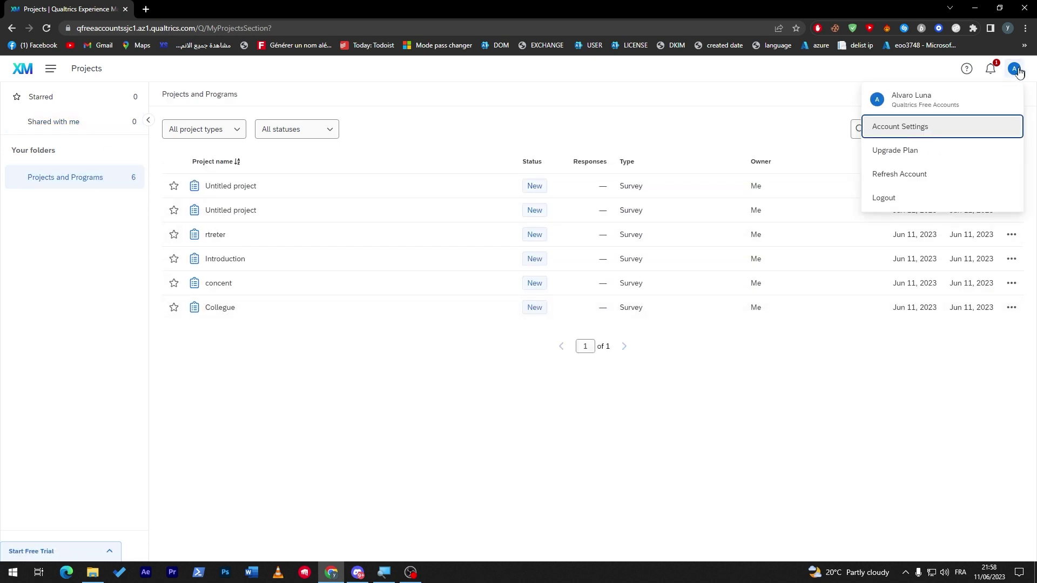
click(912, 151)
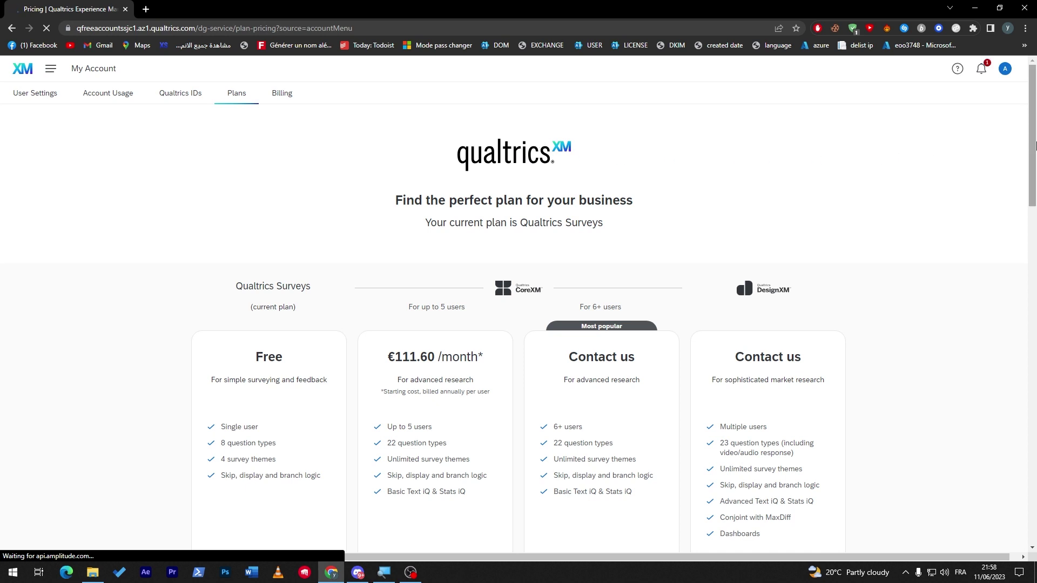
scroll(378, 227, down, 3)
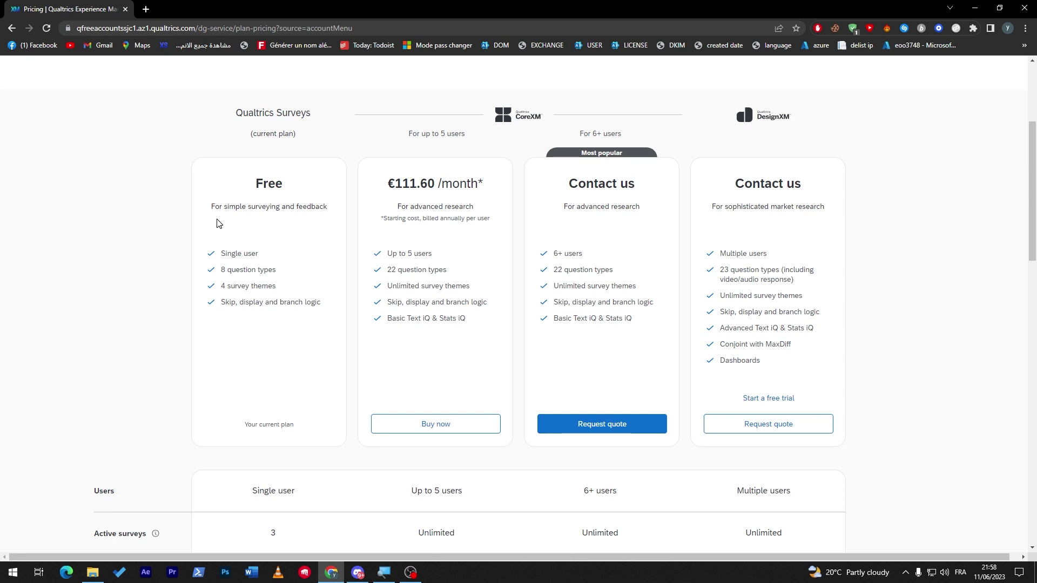
drag(219, 253, 241, 257)
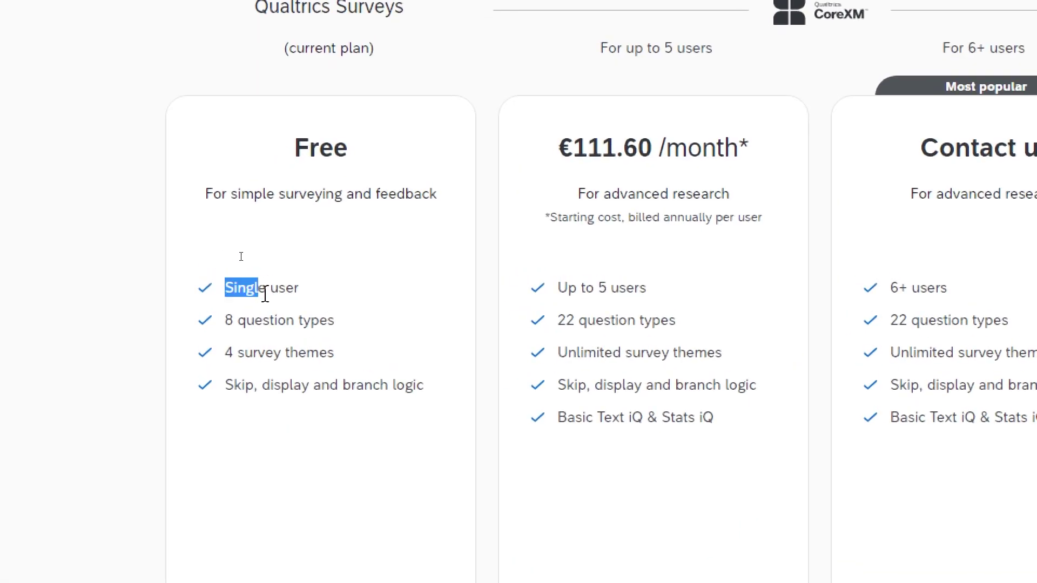
drag(265, 294, 312, 296)
click(475, 199)
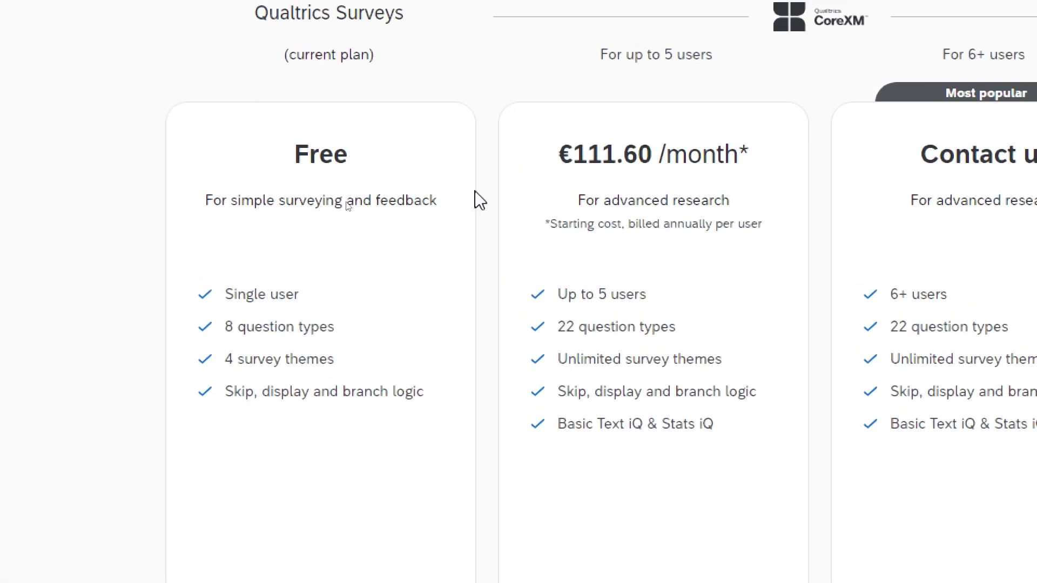
drag(559, 154, 752, 161)
click(755, 168)
drag(557, 295, 661, 303)
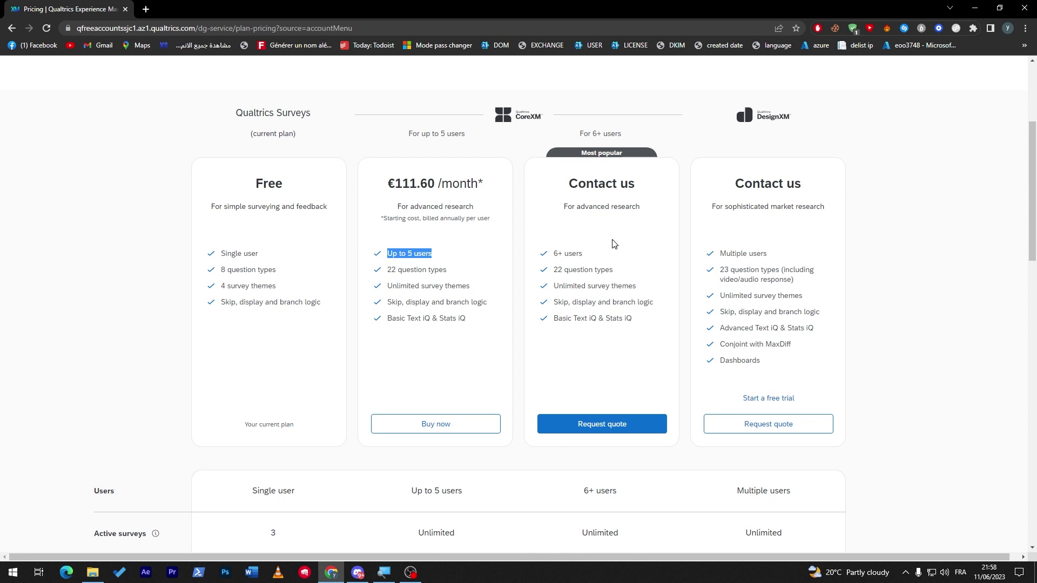
scroll(1032, 213, down, 1)
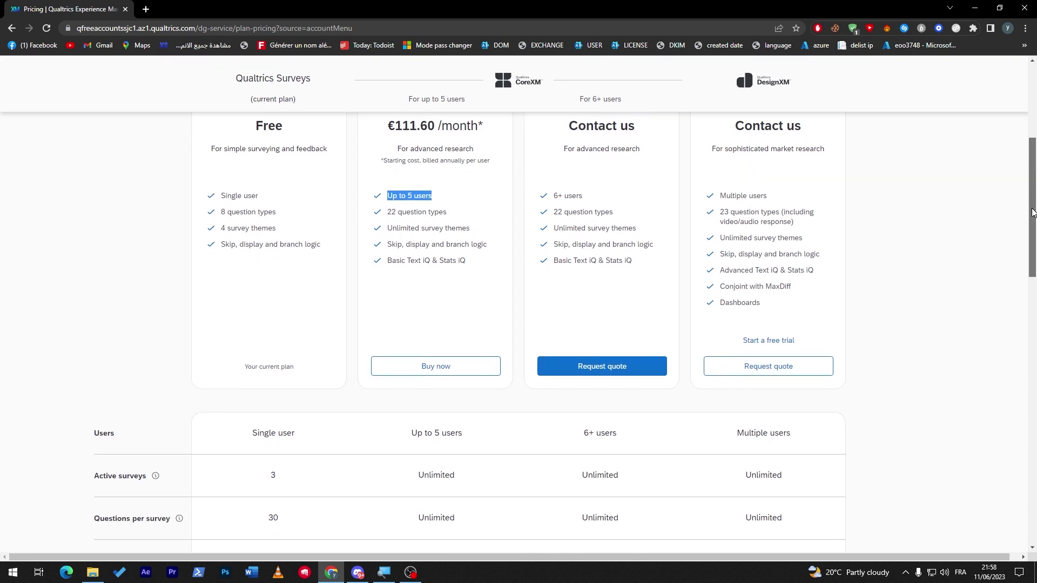
drag(1032, 213, 1029, 168)
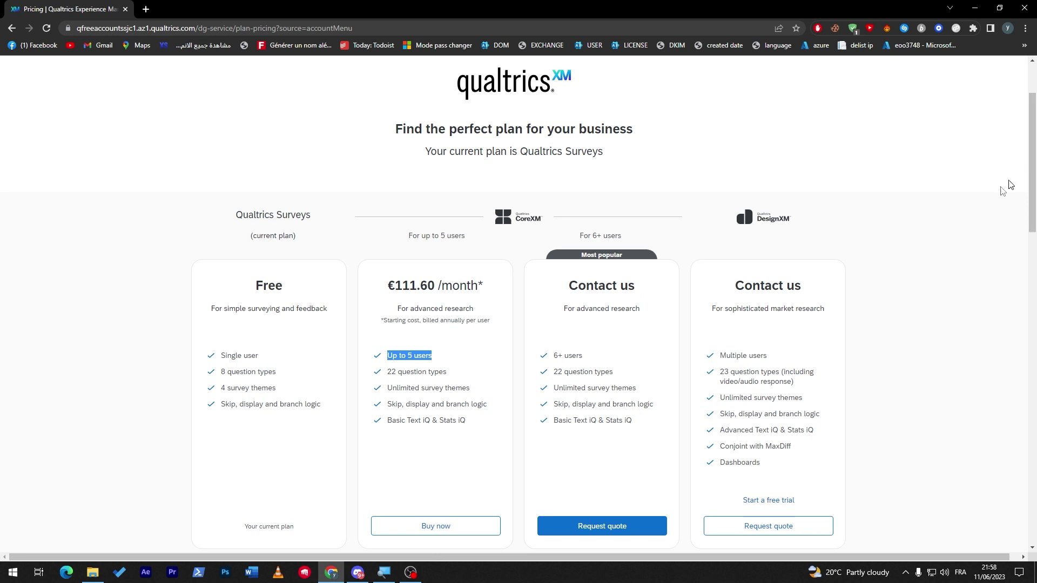
triple_click(418, 286)
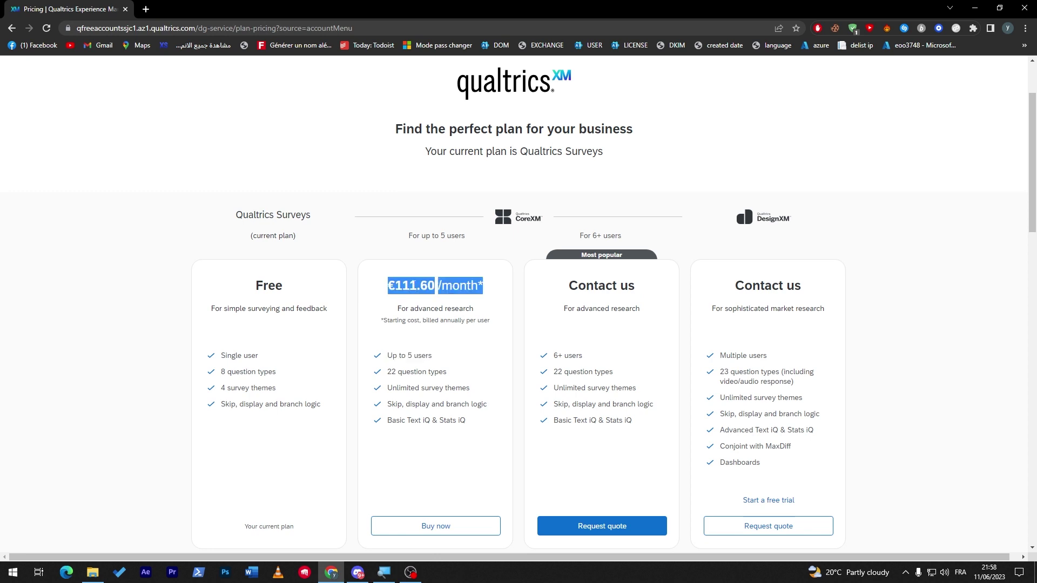
click(407, 337)
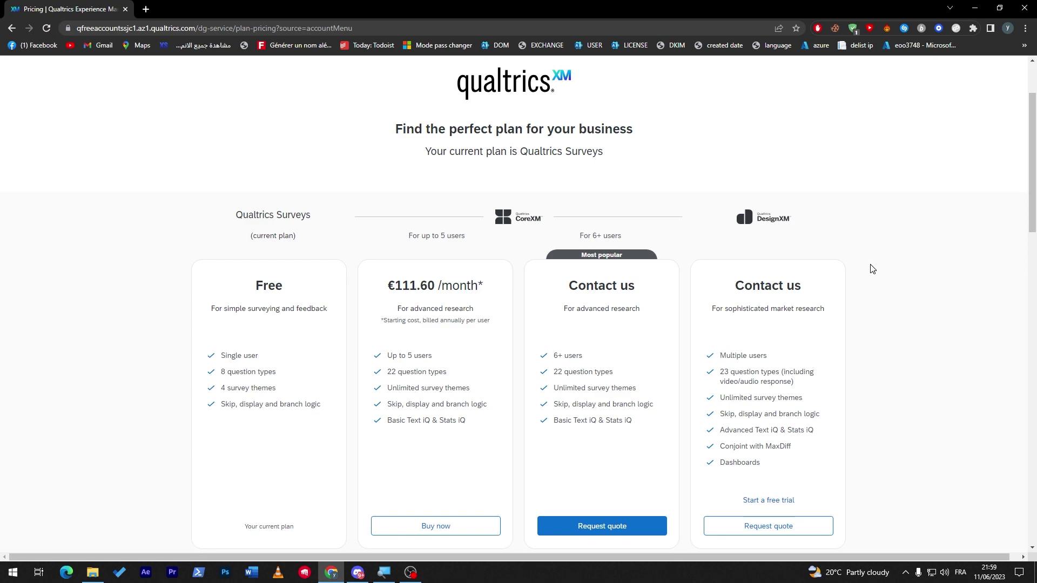
scroll(767, 298, down, 1)
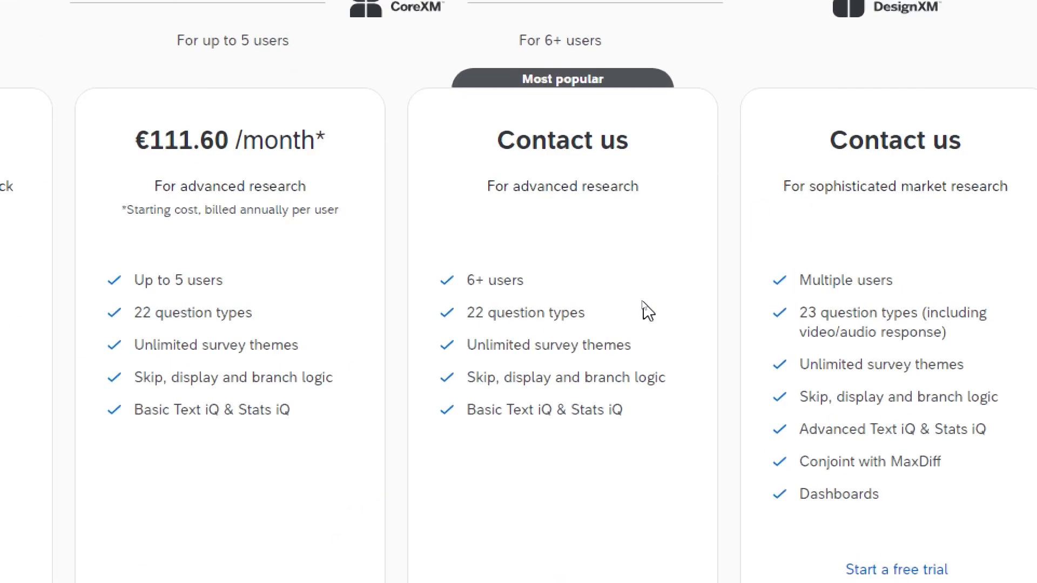
drag(389, 292, 394, 292)
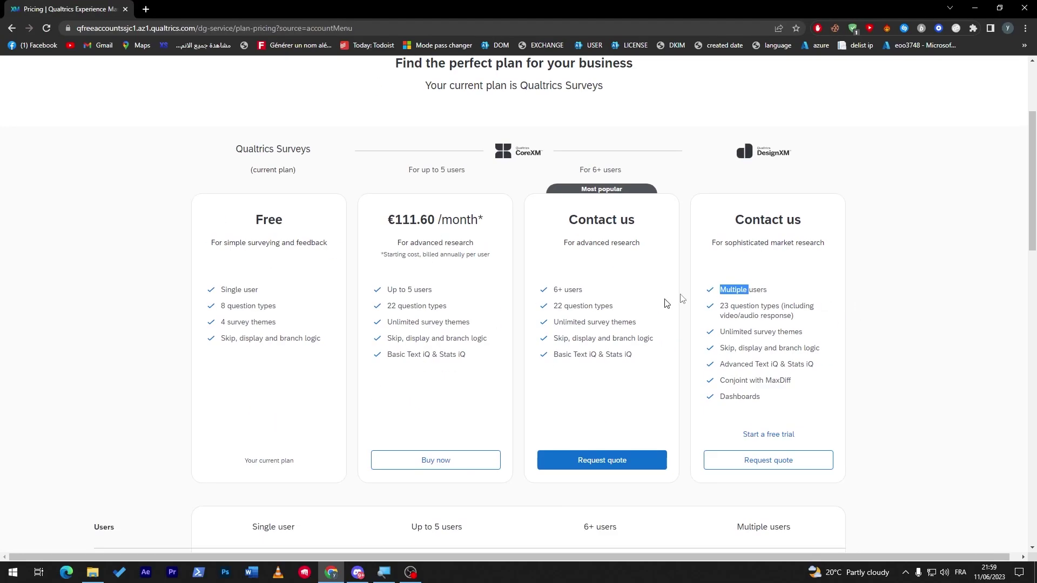
click(726, 300)
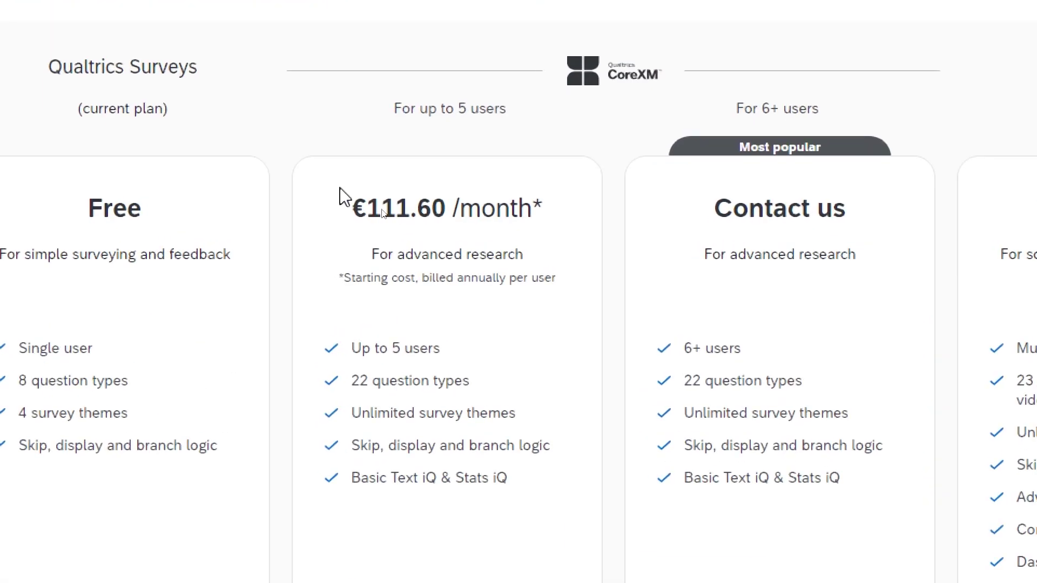
drag(381, 209, 496, 211)
click(482, 224)
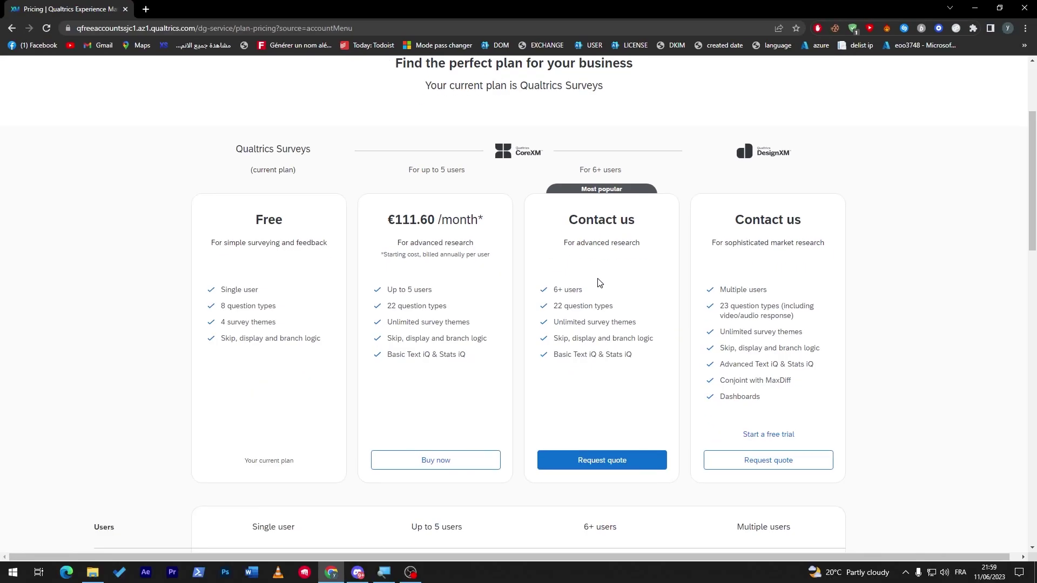
drag(1031, 130, 1030, 85)
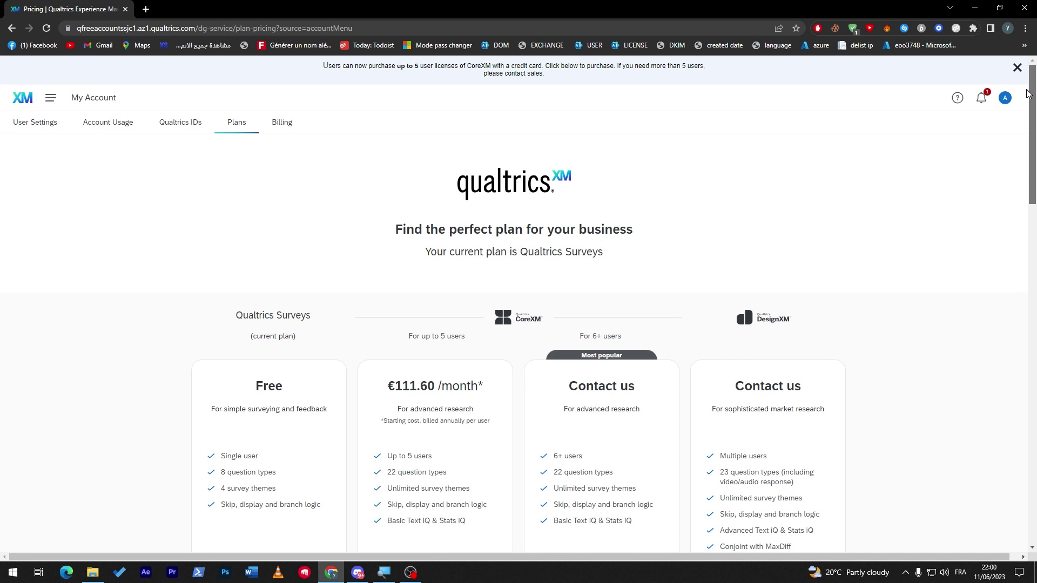
click(97, 121)
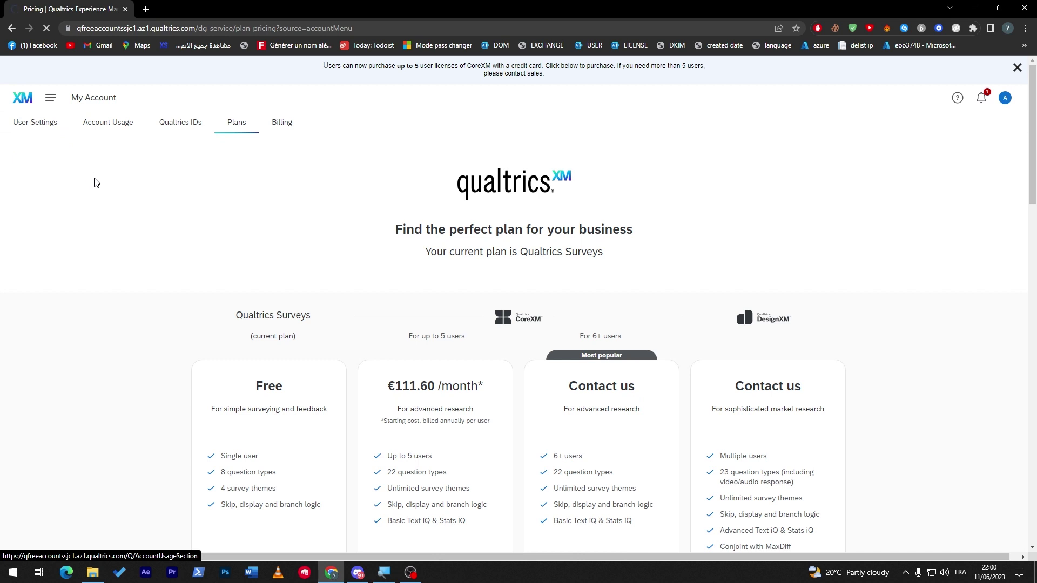
scroll(829, 247, down, 6)
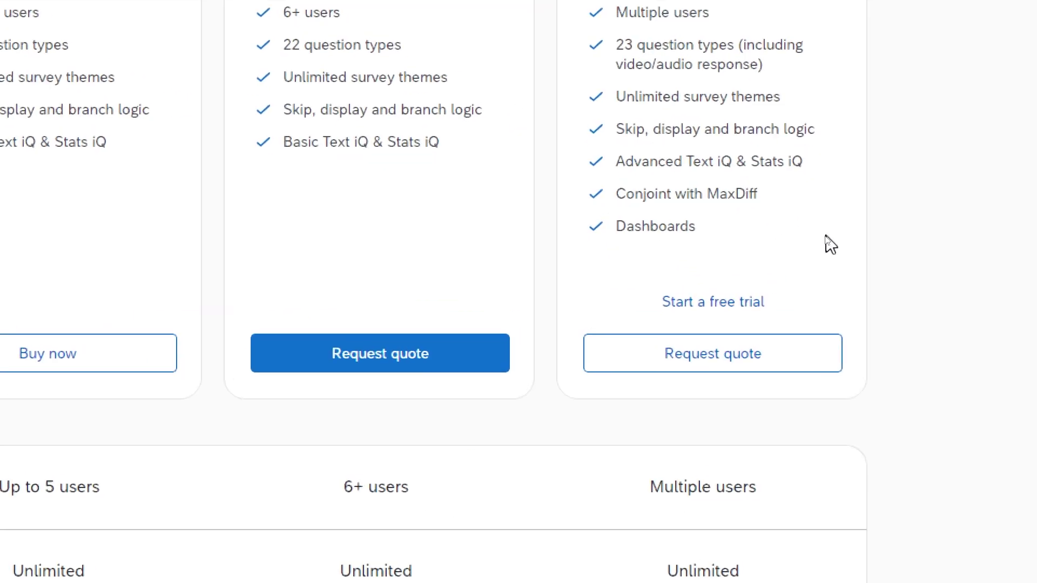
key(alt+Left)
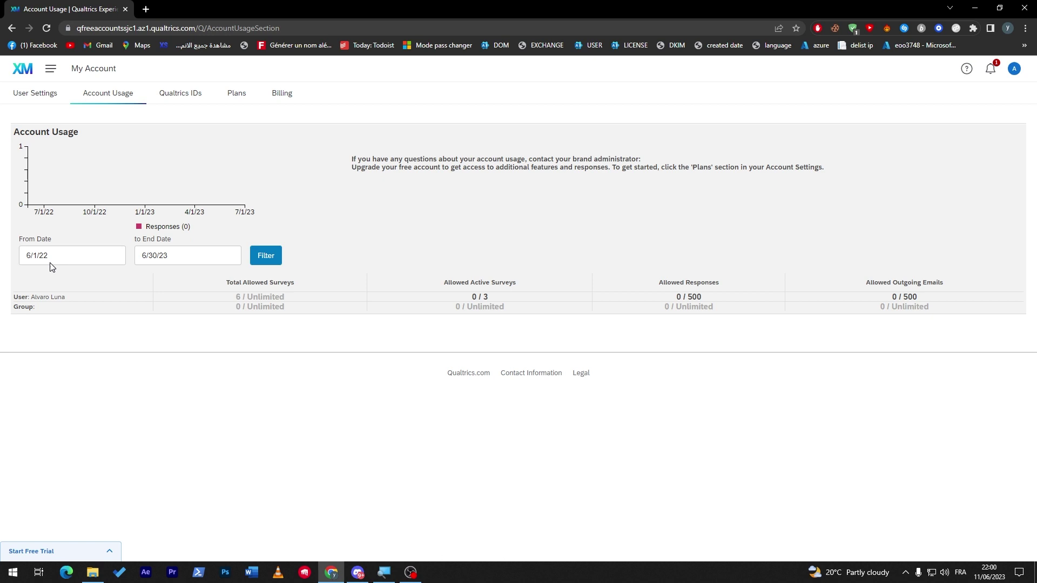
click(28, 28)
Compare the Free and CoreXM plans in the pricing table, then return to Projects via the XM logo
scroll(798, 262, down, 4)
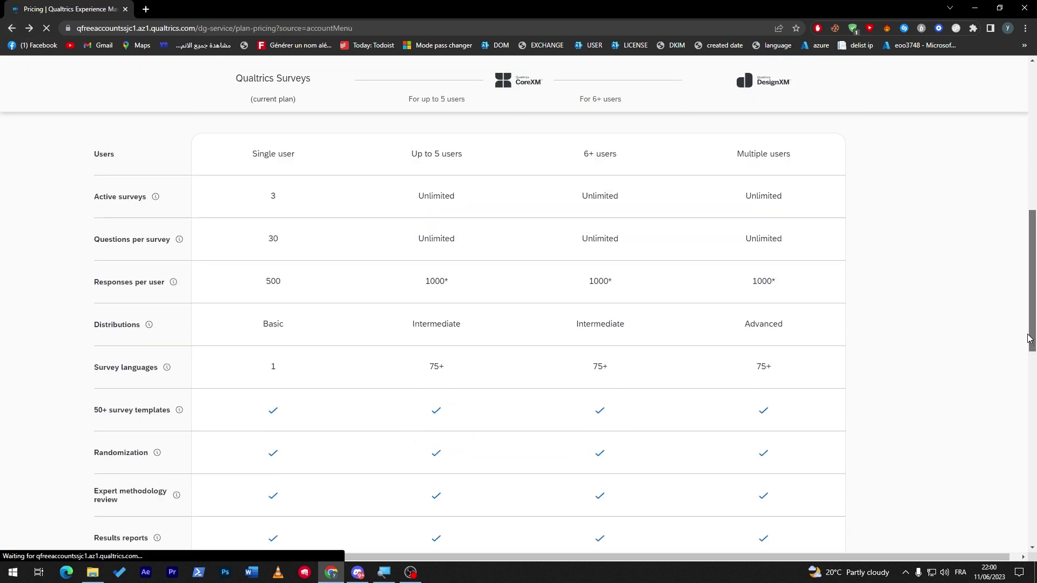
scroll(798, 262, up, 1)
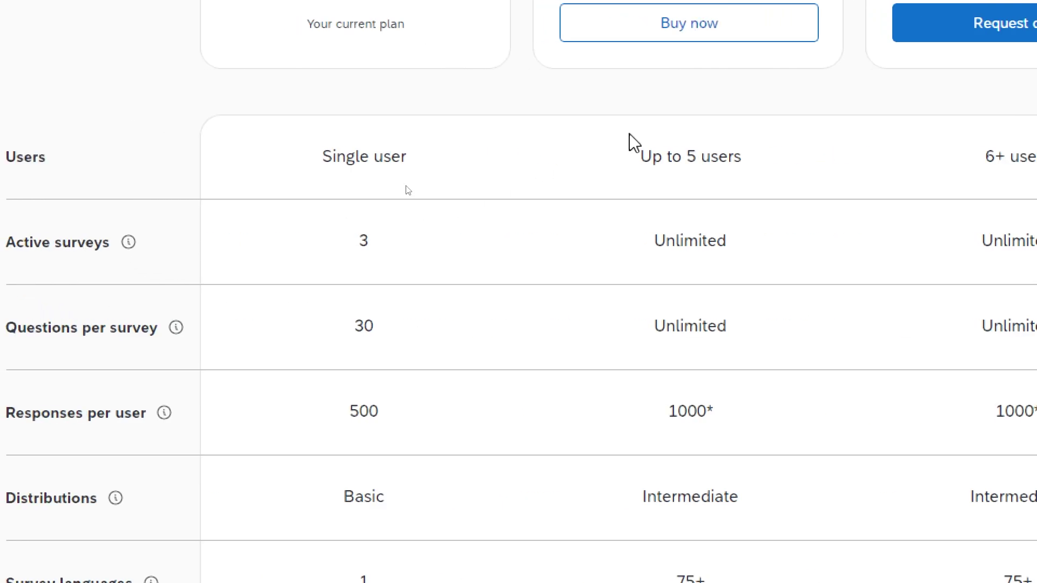
drag(38, 240, 116, 247)
click(8, 145)
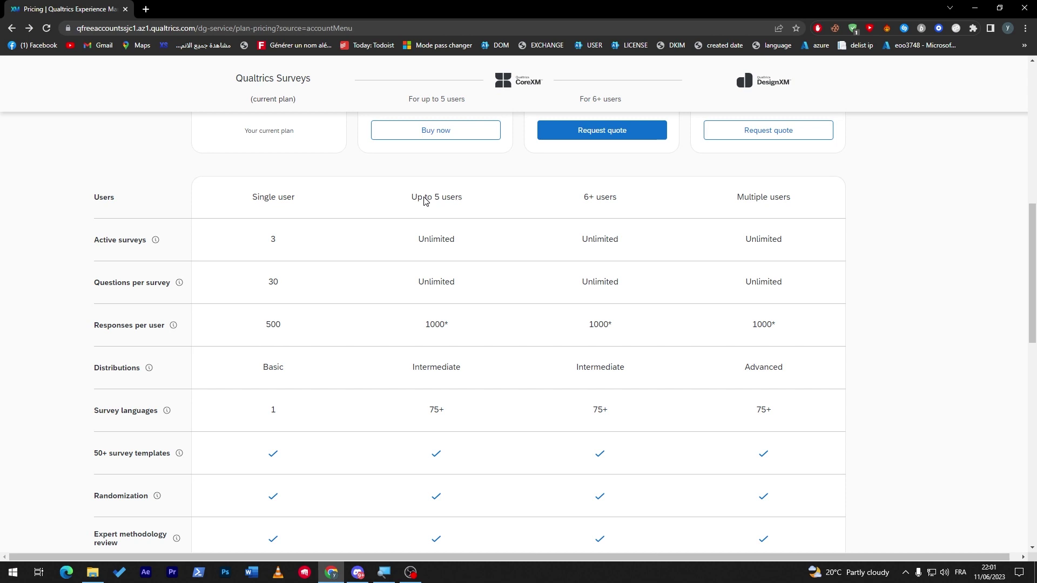
drag(1029, 297, 1002, 147)
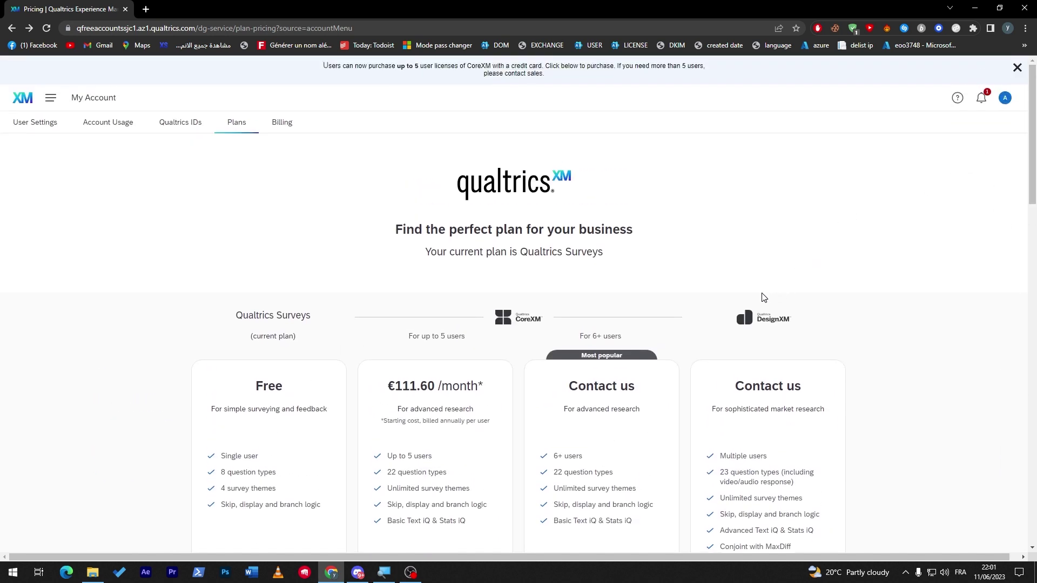
mouse_move(1032, 172)
mouse_down()
mouse_move(1023, 210)
mouse_move(1012, 173)
mouse_up()
click(23, 98)
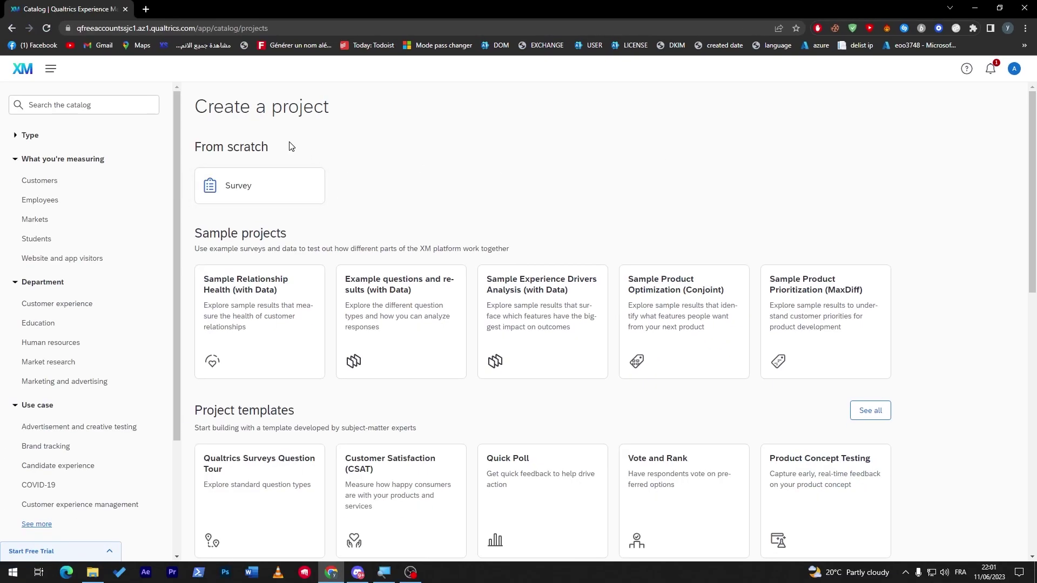
Create a blank from-scratch survey project named 'x'
click(317, 198)
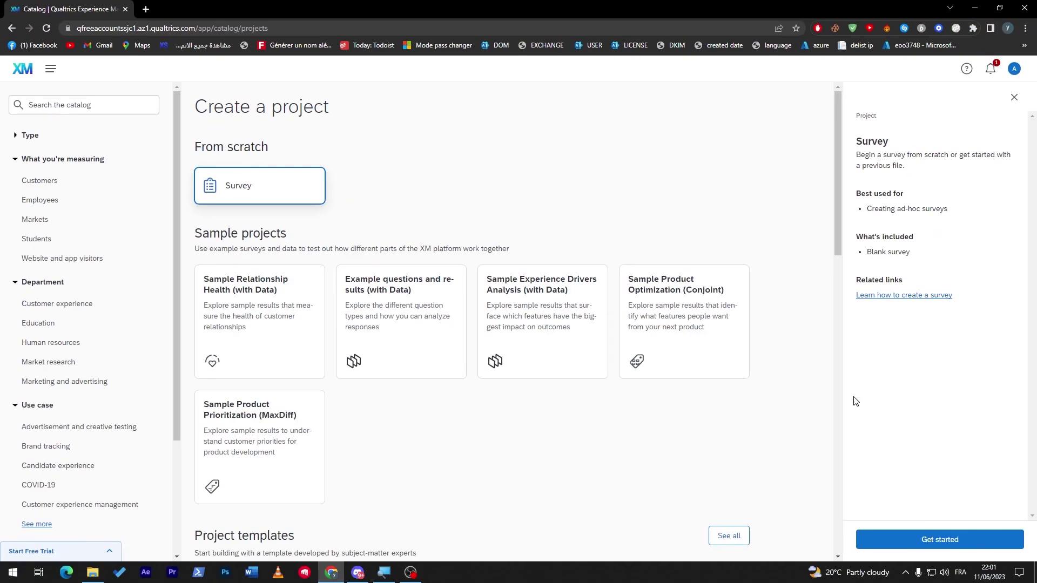
click(928, 527)
text(x)
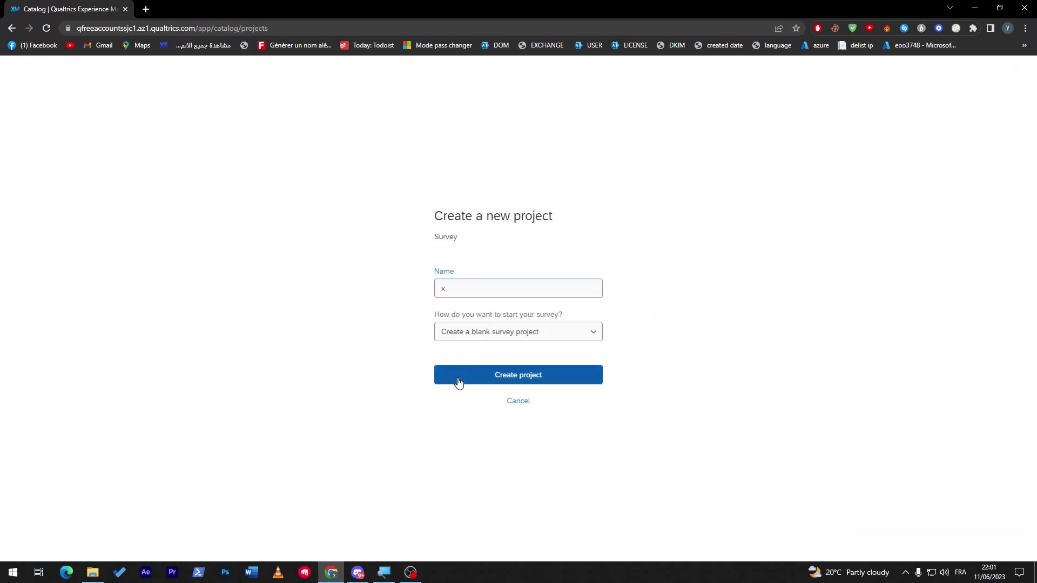
click(457, 378)
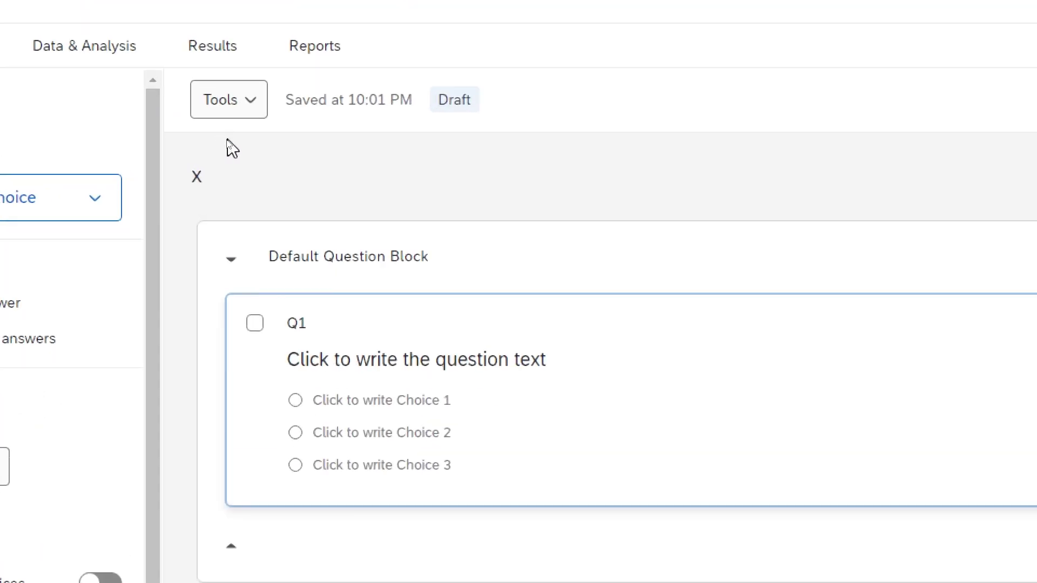
click(244, 109)
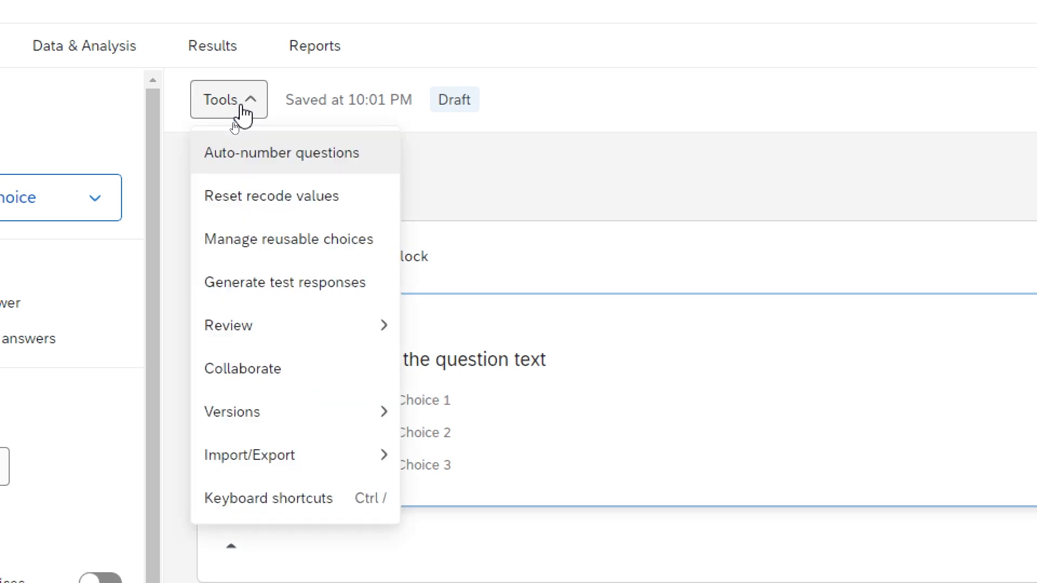
mouse_move(290, 406)
click(273, 378)
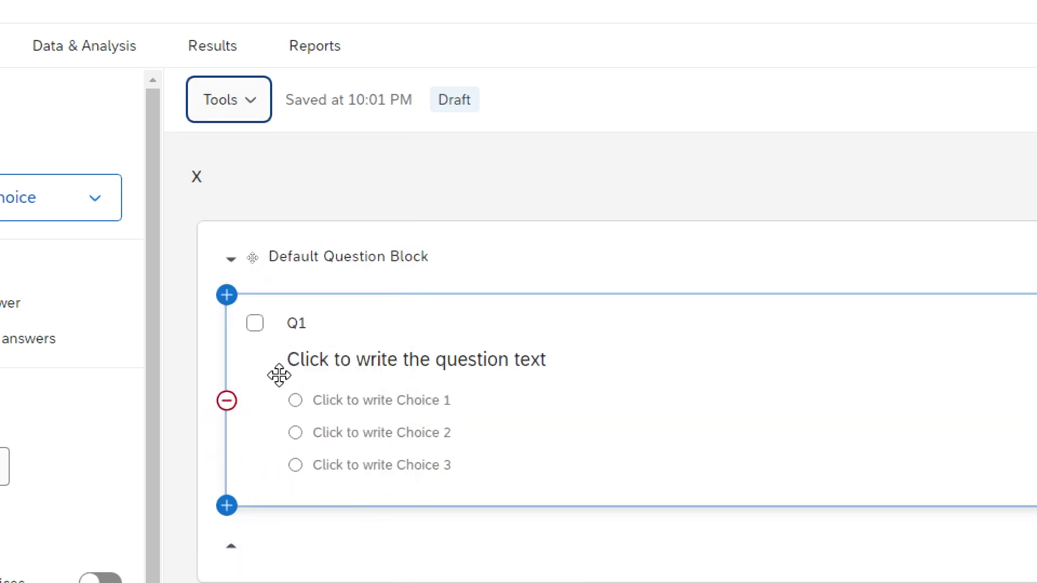
drag(754, 399, 421, 394)
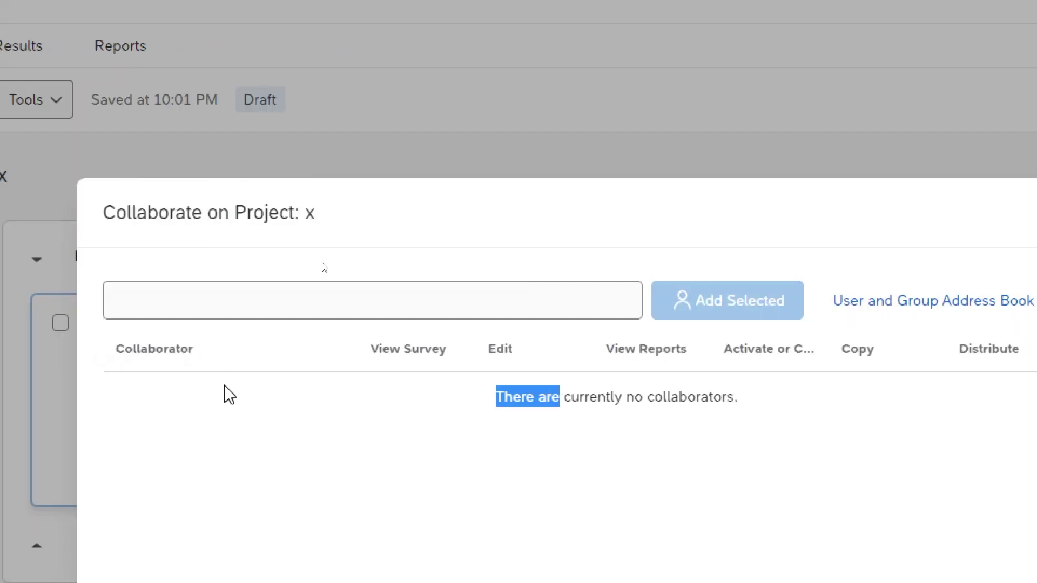
click(363, 394)
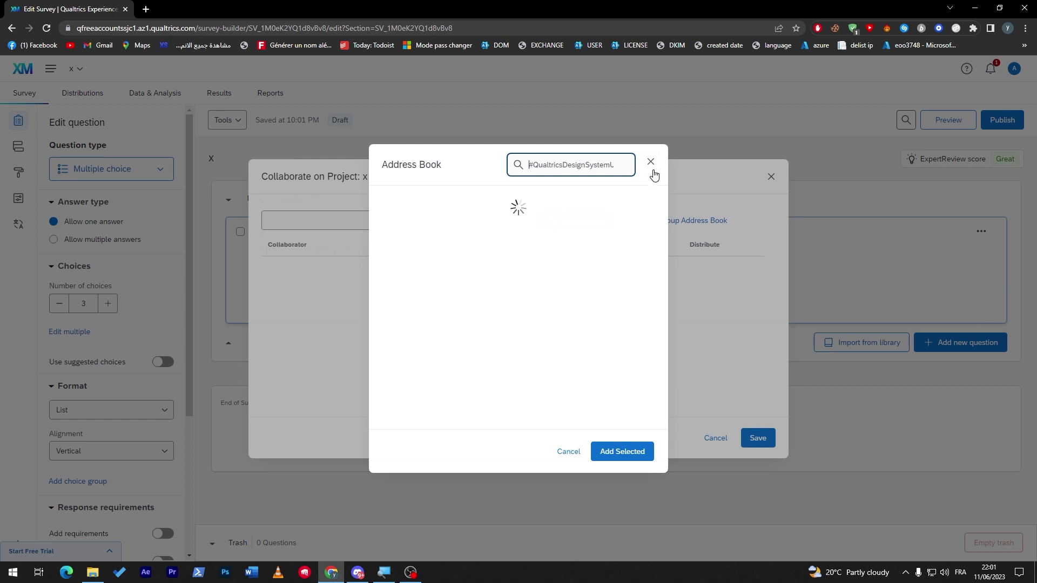
click(510, 196)
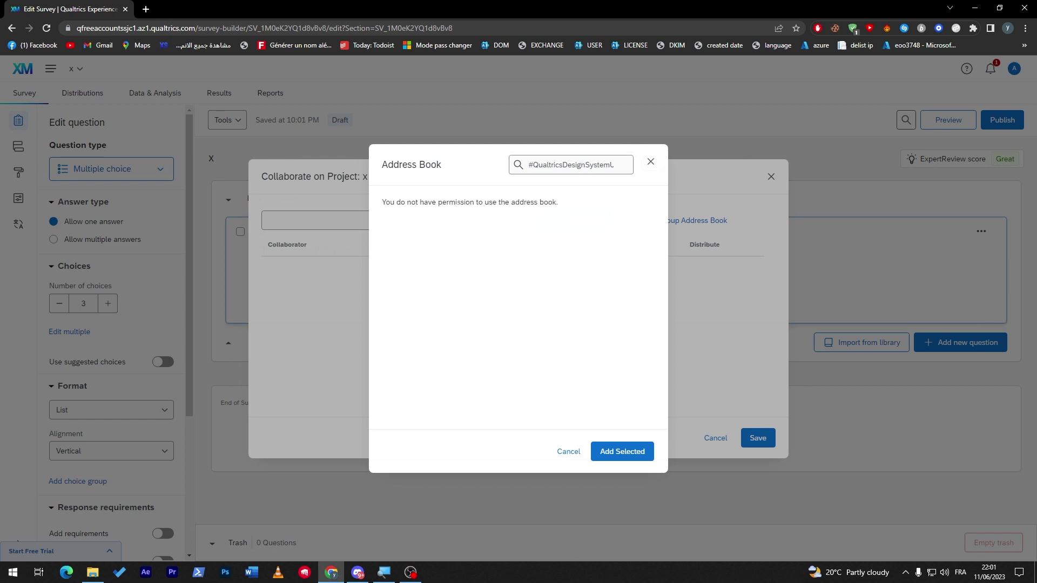
click(650, 162)
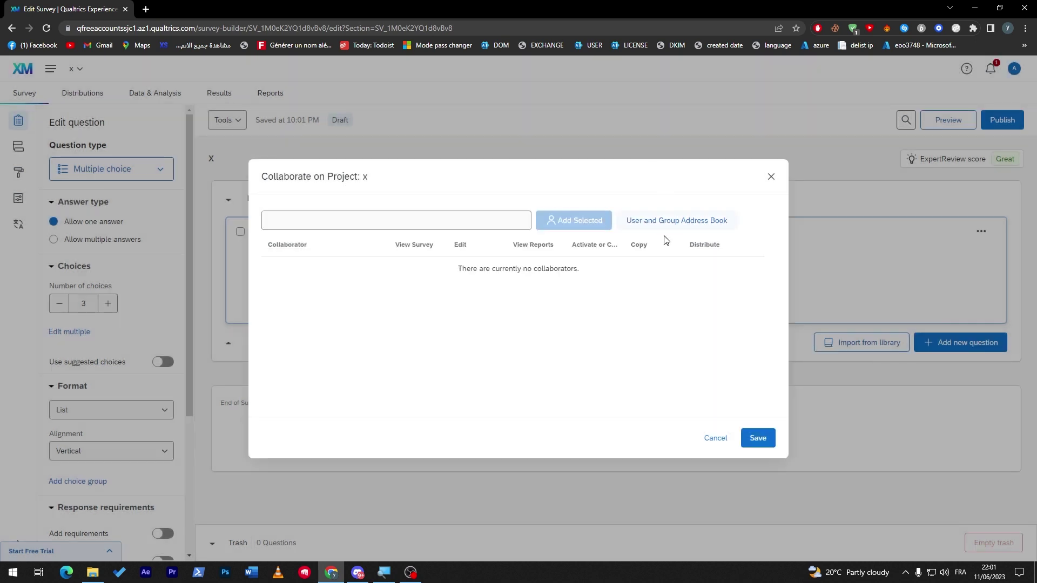
click(448, 226)
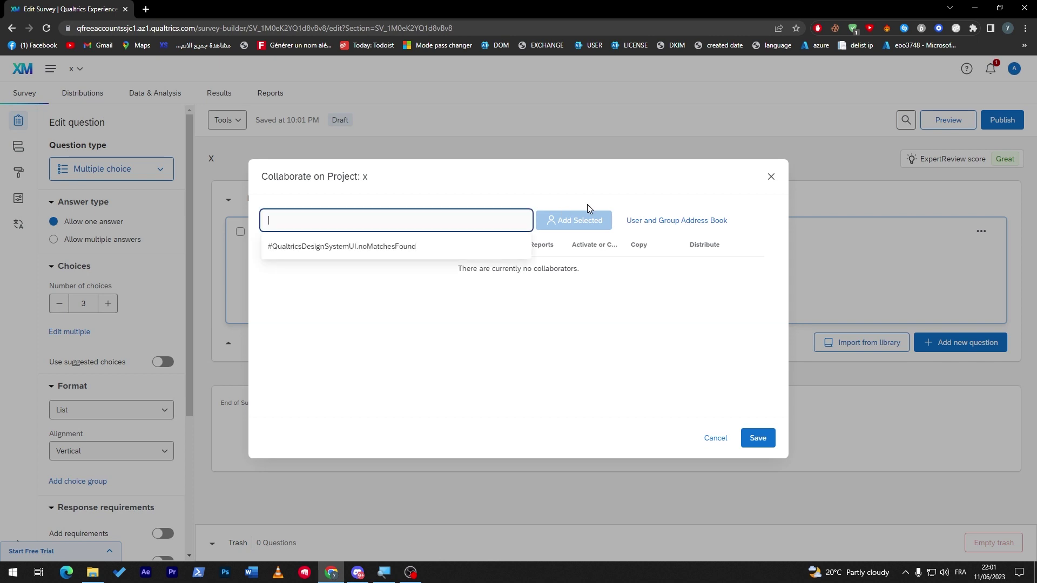
click(771, 177)
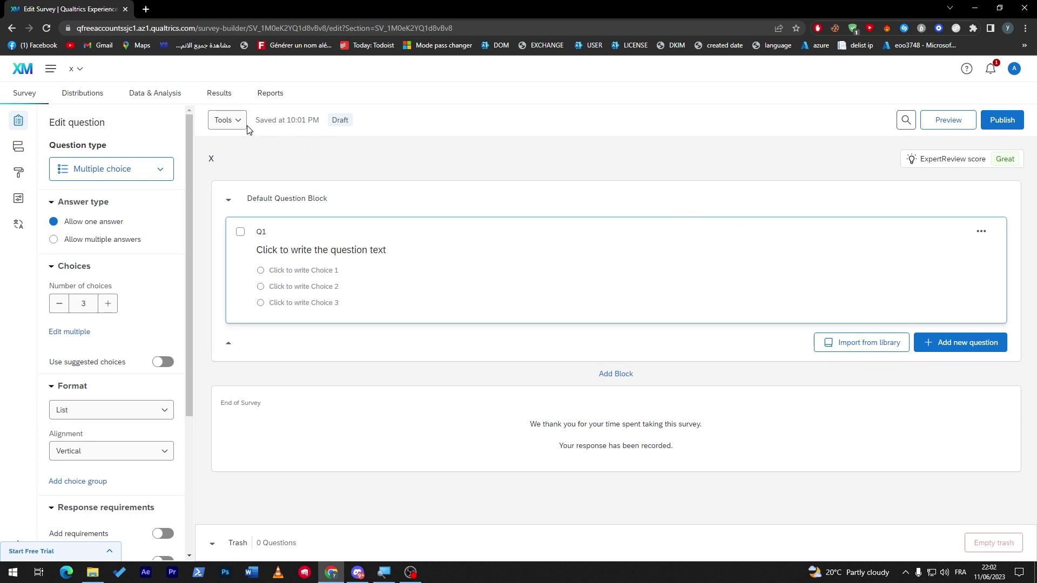
click(233, 120)
mouse_move(273, 278)
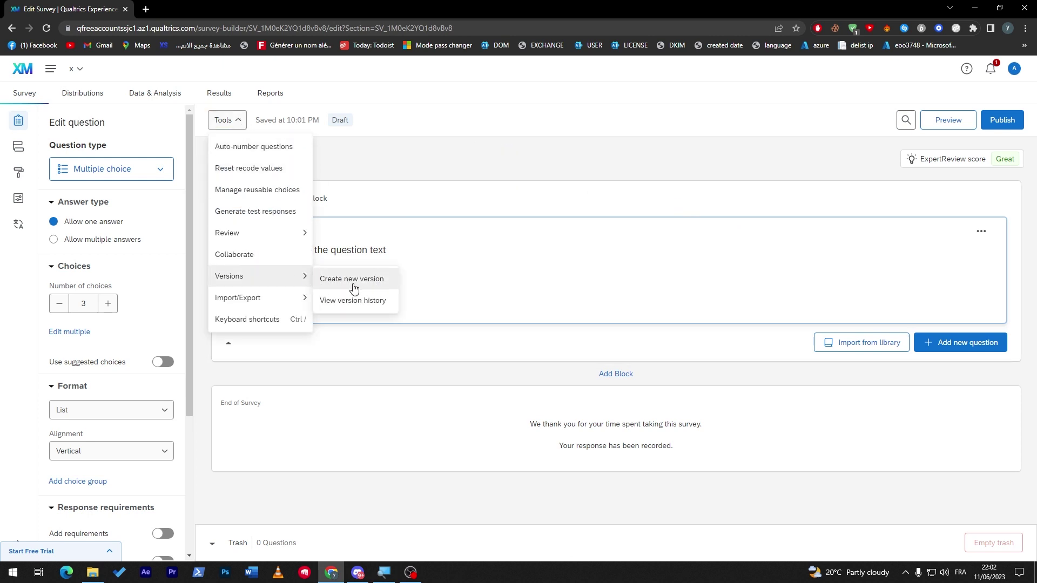
click(609, 142)
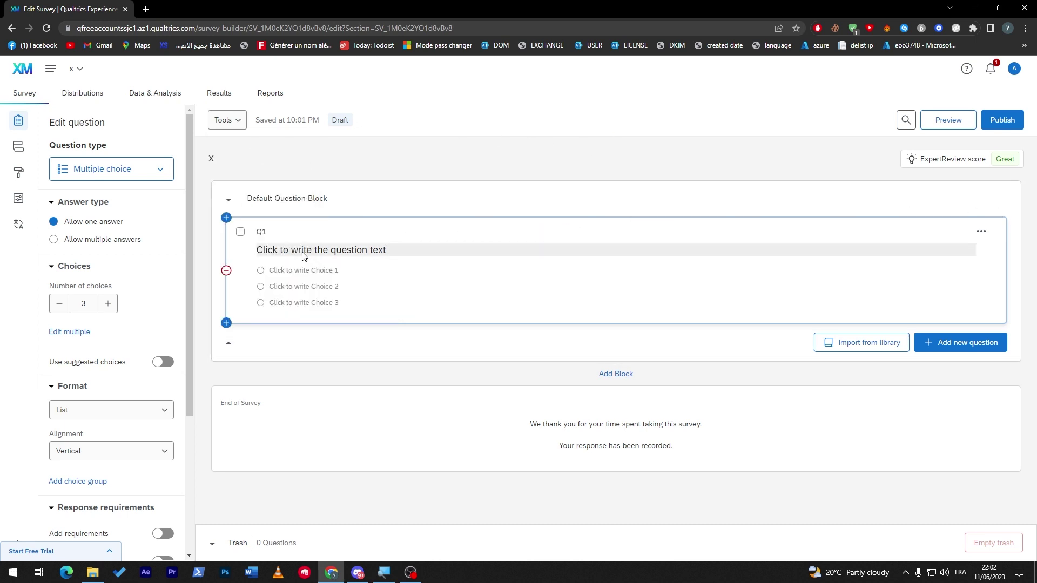
click(290, 197)
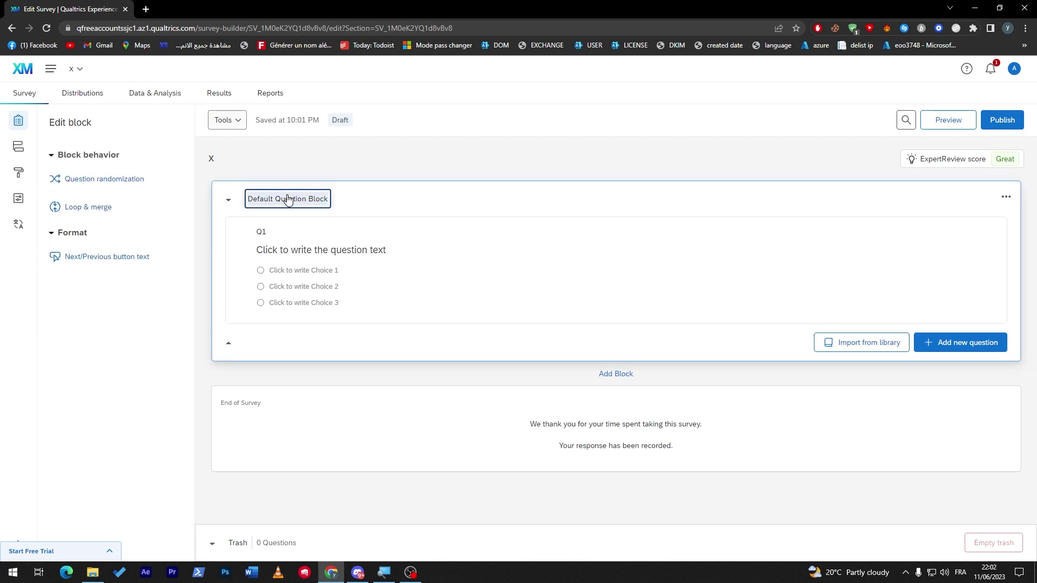
click(260, 232)
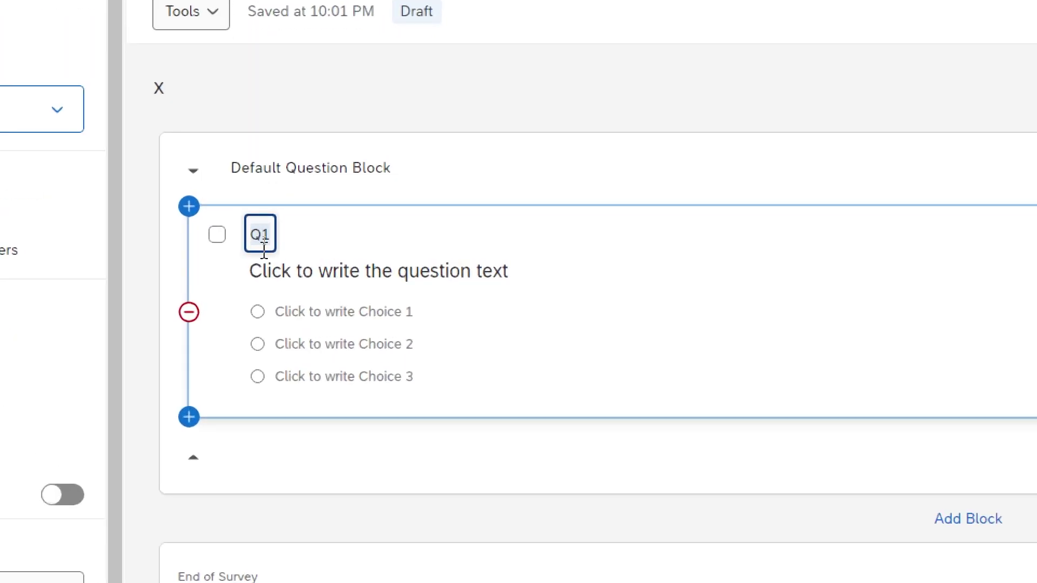
click(265, 234)
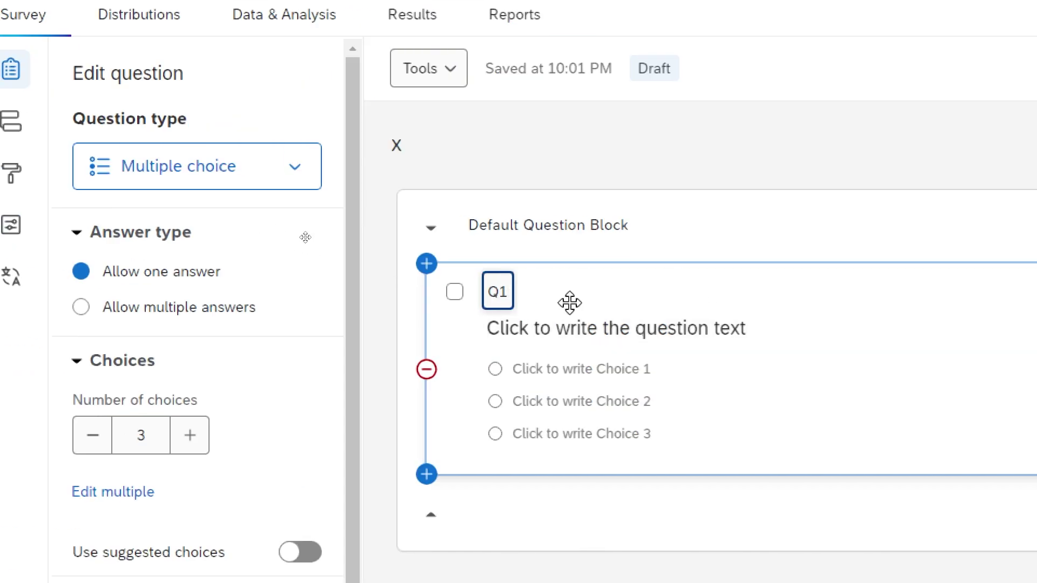
click(535, 326)
click(713, 432)
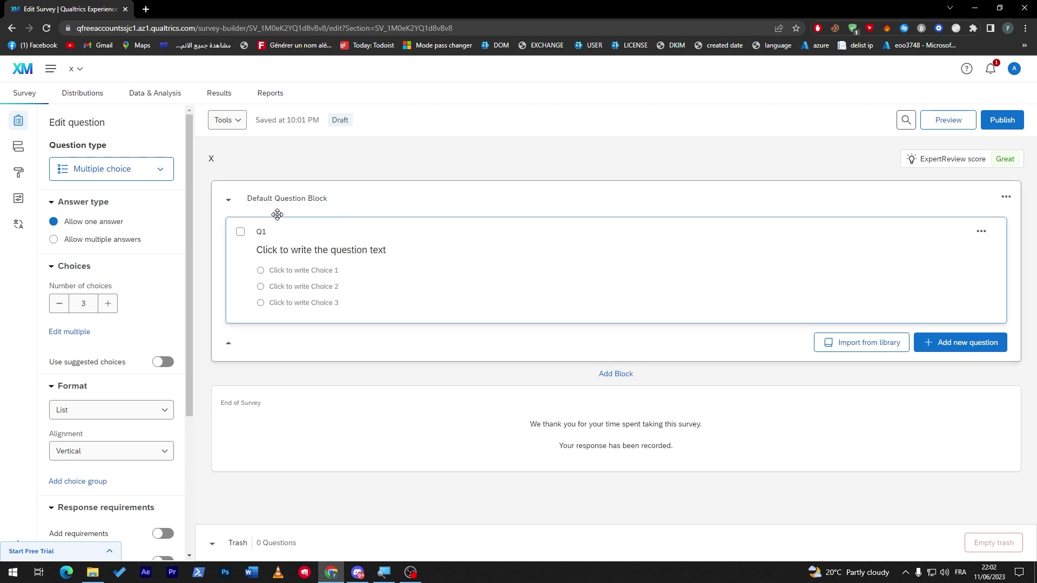
Add Block 1 below the Default Question Block and briefly check the Tools list
click(619, 374)
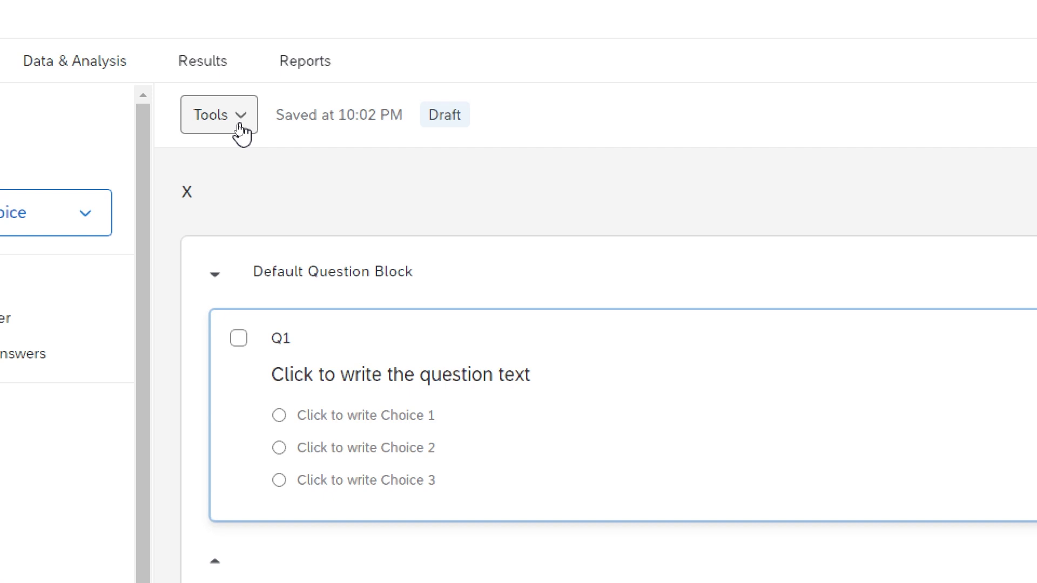
click(238, 127)
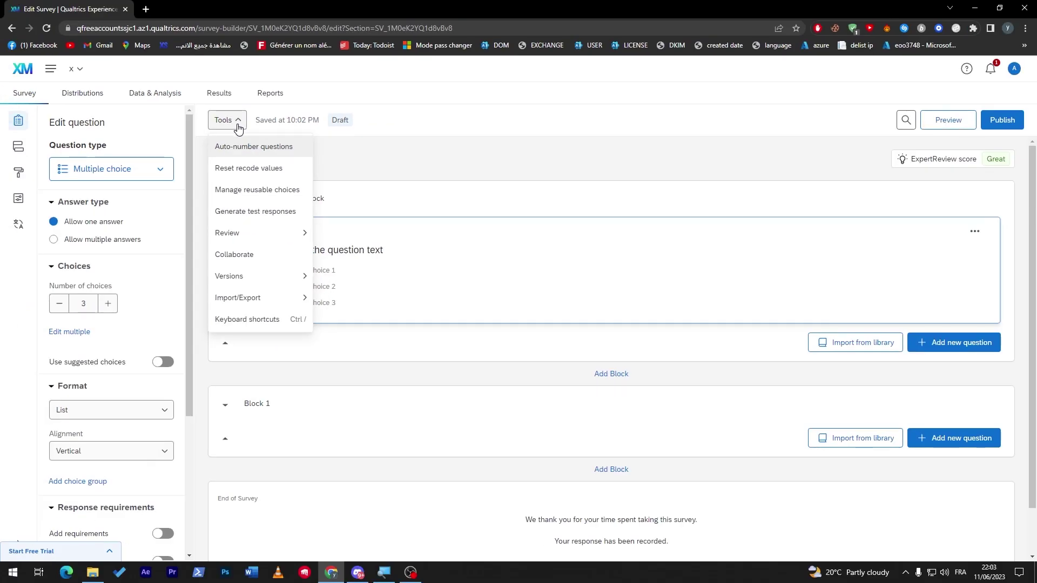
click(430, 175)
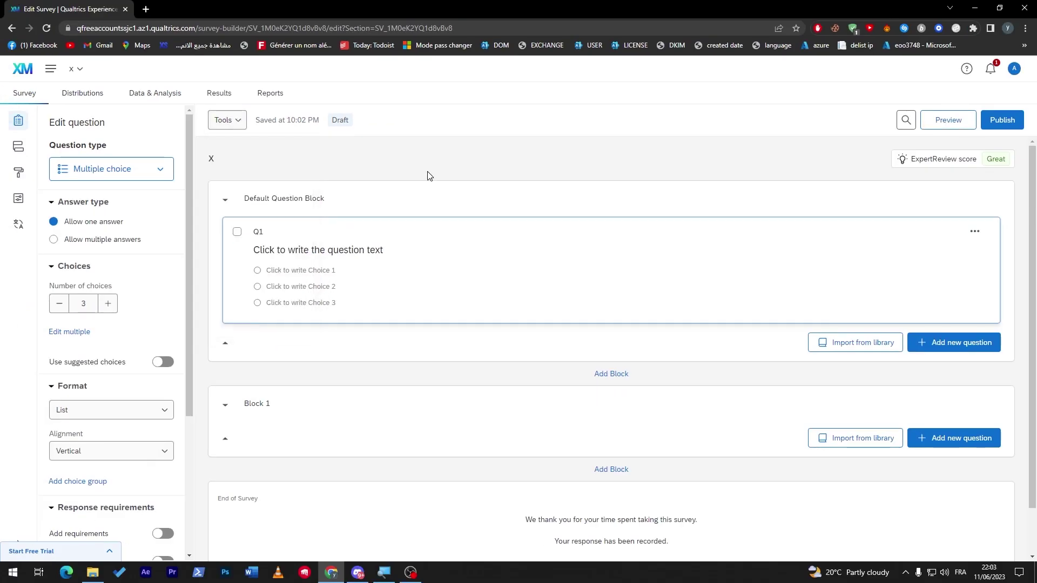